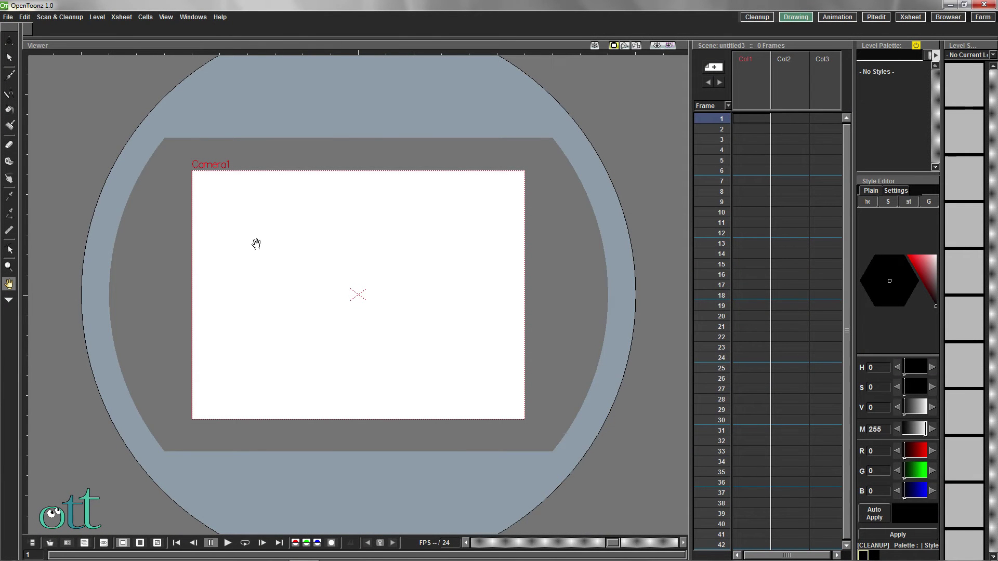
Draw a closed freehand circle around the centre of the camera frame with the Brush tool
{"action": "left_click", "coordinate": [9, 77]}
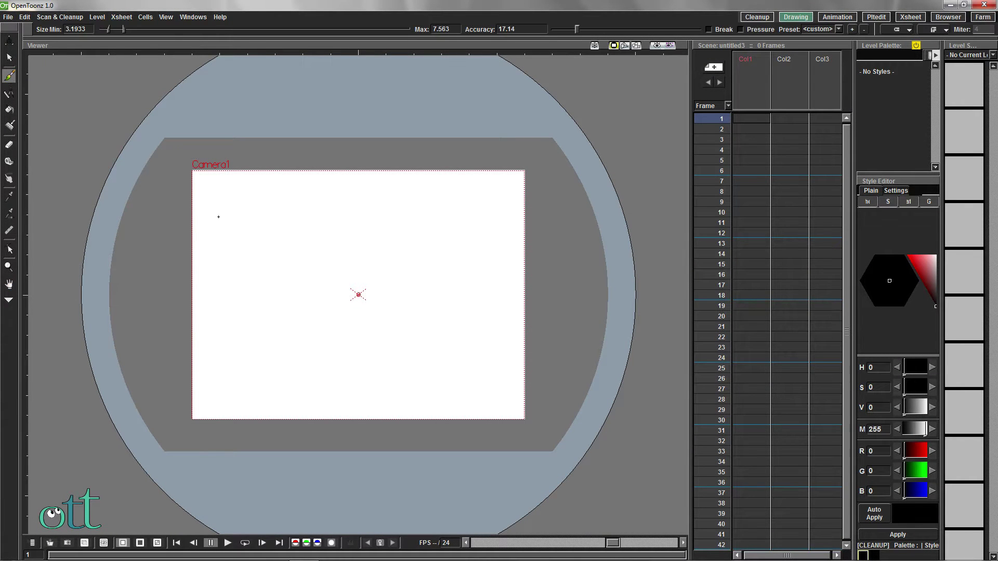
{"action": "left_click", "coordinate": [358, 267]}
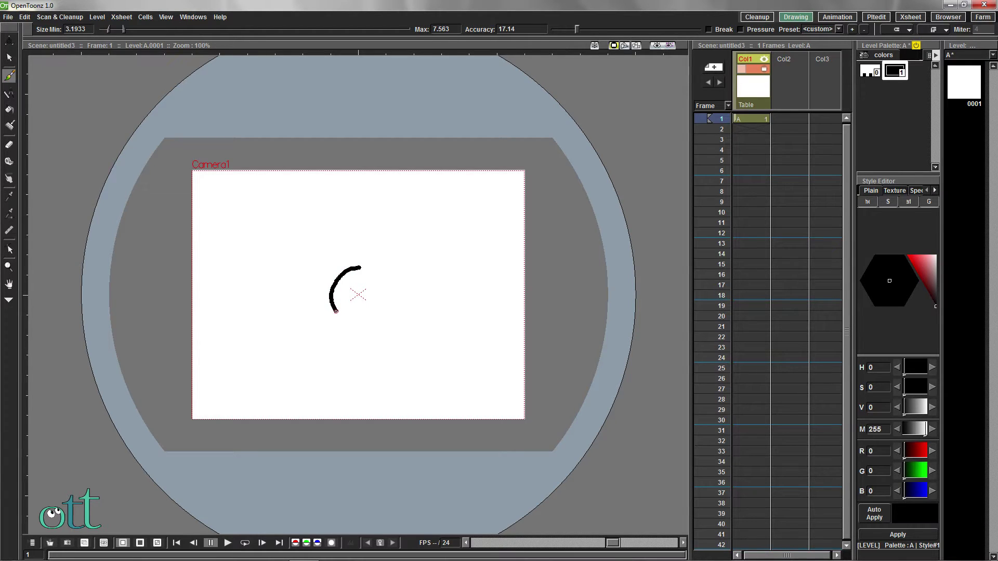
{"action": "left_click_drag", "start_coordinate": [336, 311], "coordinate": [358, 323]}
{"action": "left_click_drag", "start_coordinate": [357, 267], "coordinate": [357, 267]}
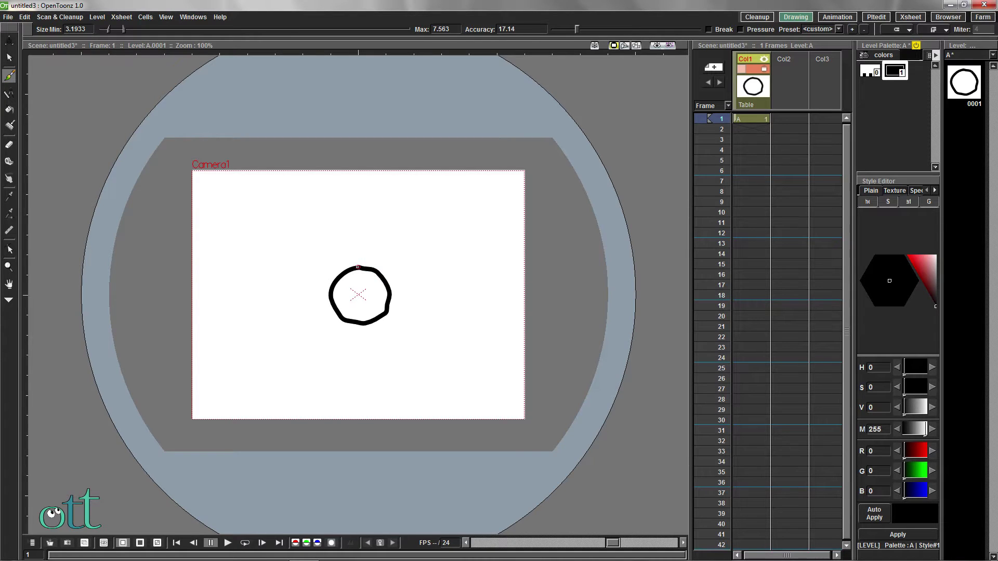
Smooth the bumps along the circle's outline with the Iron tool
{"action": "left_click", "coordinate": [9, 300]}
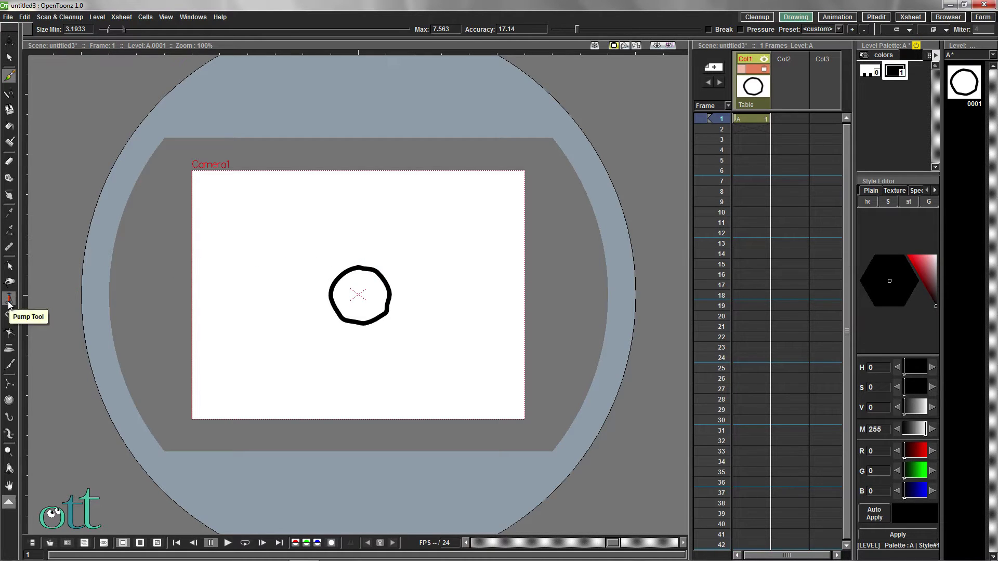
{"action": "left_click", "coordinate": [8, 350]}
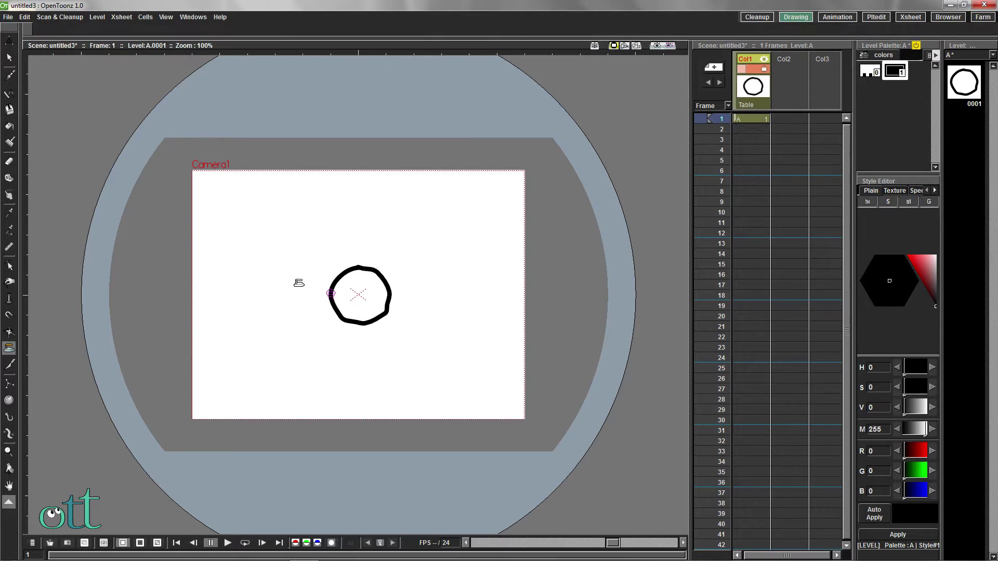
{"action": "mouse_move", "coordinate": [362, 266]}
{"action": "left_mouse_down"}
{"action": "mouse_move", "coordinate": [366, 329]}
{"action": "mouse_move", "coordinate": [323, 294]}
{"action": "mouse_move", "coordinate": [331, 274]}
{"action": "mouse_move", "coordinate": [384, 281]}
{"action": "left_mouse_up"}
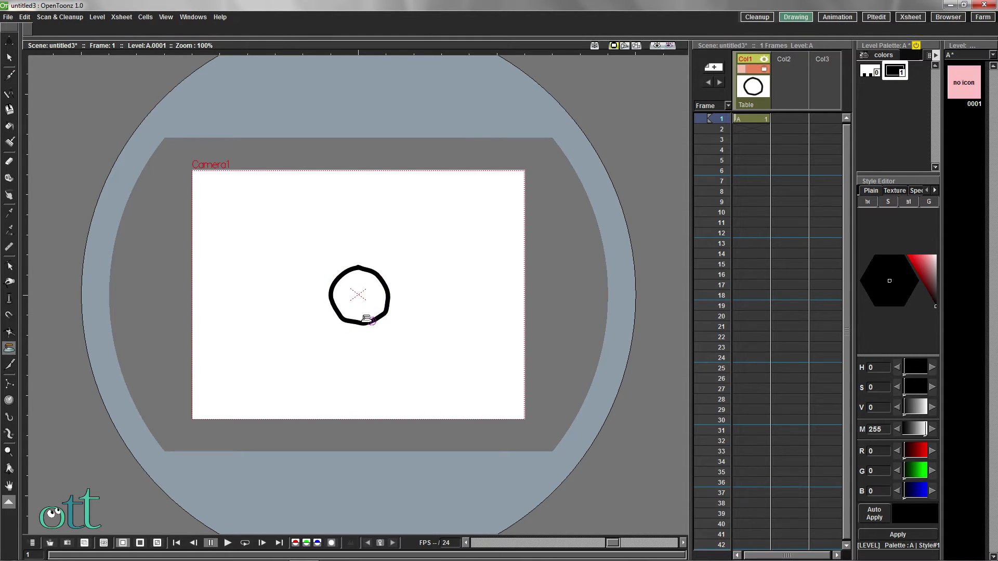
{"action": "left_click_drag", "start_coordinate": [327, 316], "coordinate": [379, 274]}
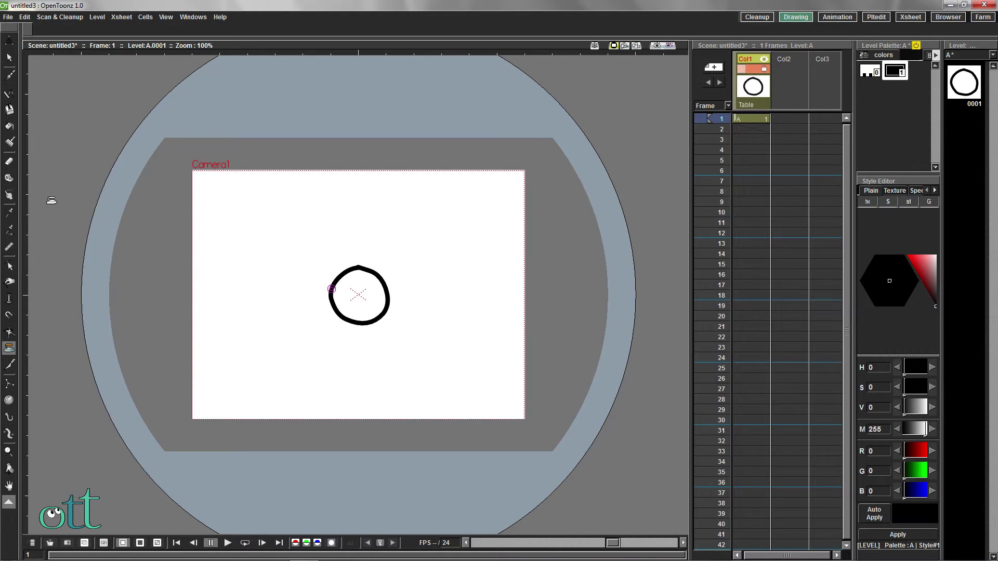
Adjust the control points where the circle's stroke meets at the top to round off the kink
{"action": "left_click", "coordinate": [9, 265]}
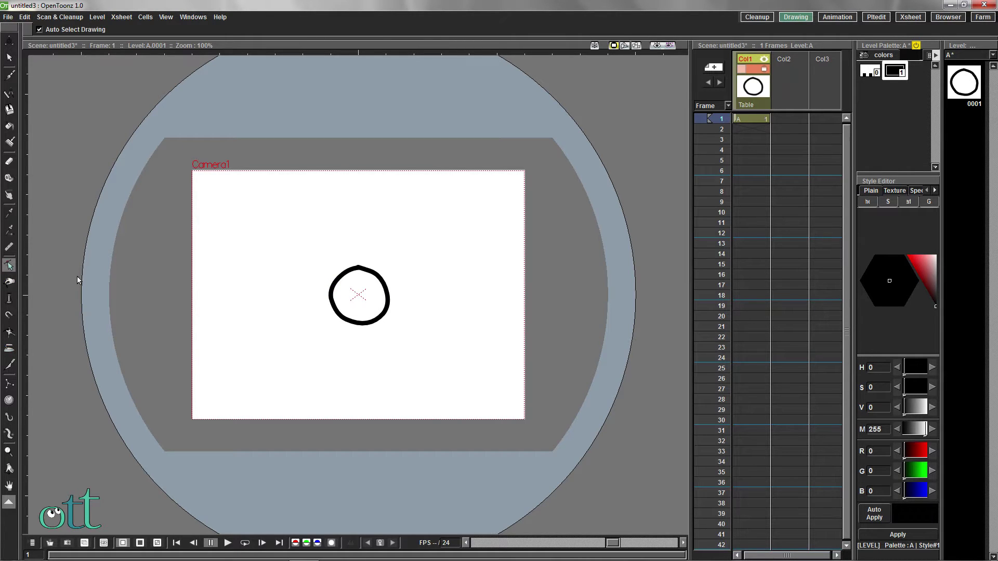
{"action": "left_click", "coordinate": [368, 273]}
{"action": "scroll", "coordinate": [367, 274], "scroll_direction": "up", "scroll_amount": 8}
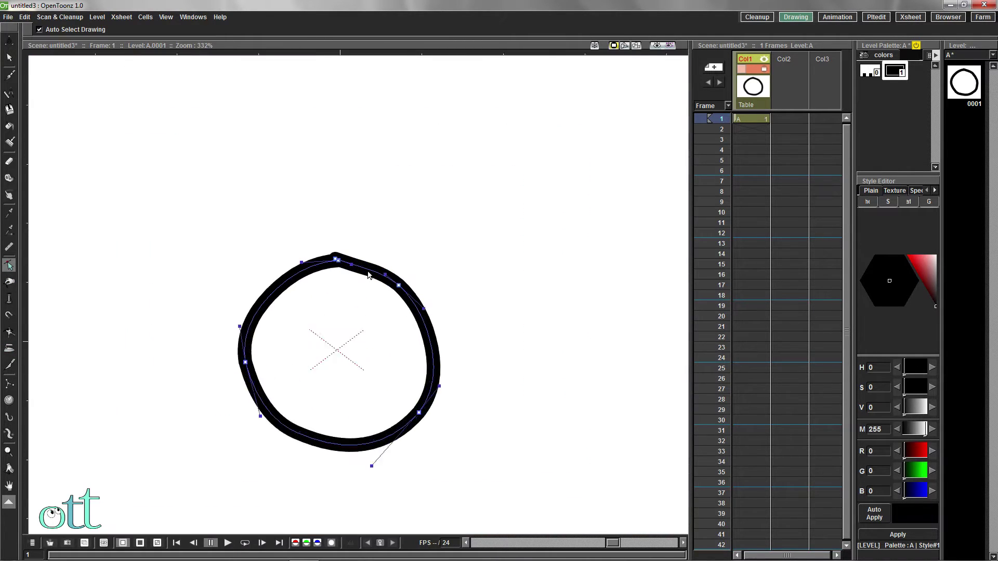
{"action": "left_click", "coordinate": [333, 265]}
{"action": "mouse_move", "coordinate": [334, 265]}
{"action": "left_mouse_down"}
{"action": "mouse_move", "coordinate": [322, 261]}
{"action": "mouse_move", "coordinate": [346, 255]}
{"action": "mouse_move", "coordinate": [306, 256]}
{"action": "left_mouse_up"}
{"action": "scroll", "coordinate": [343, 271], "scroll_direction": "up", "scroll_amount": 3}
{"action": "scroll", "coordinate": [454, 236], "scroll_direction": "down", "scroll_amount": 3}
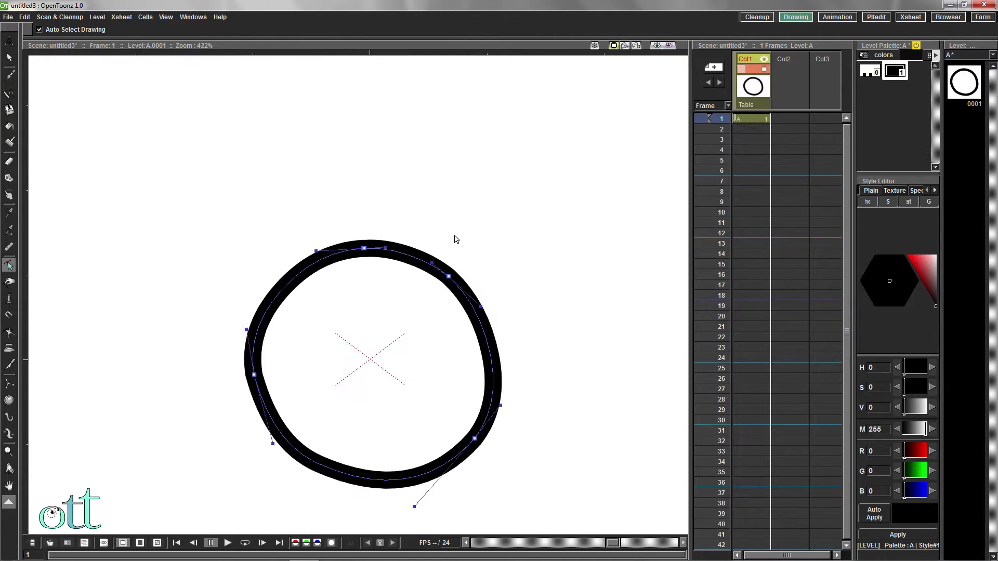
{"action": "scroll", "coordinate": [533, 233], "scroll_direction": "down", "scroll_amount": 3}
{"action": "left_click_drag", "start_coordinate": [590, 239], "coordinate": [478, 226]}
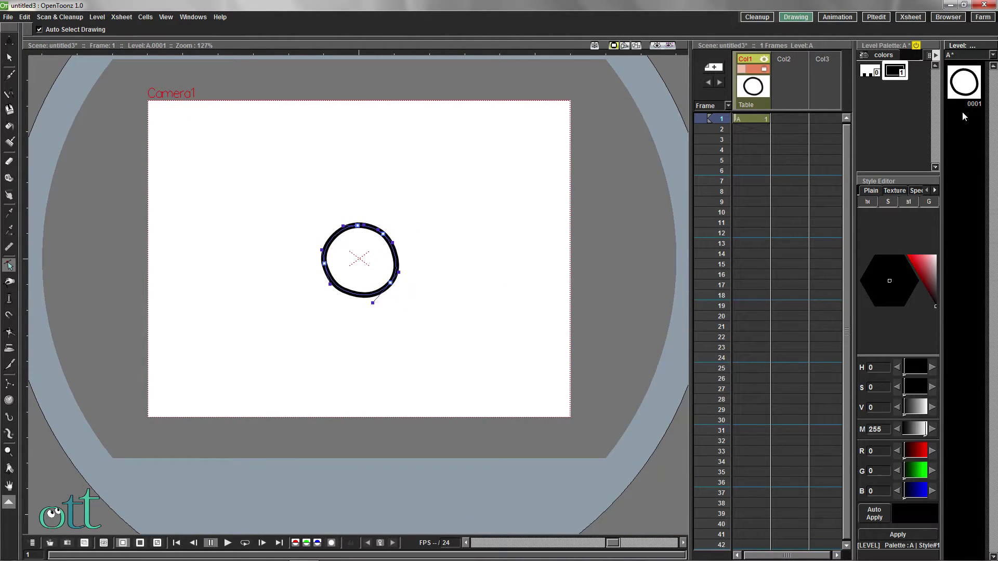
Add empty frames 2 to 8 to level A with a step of 1
{"action": "left_click", "coordinate": [968, 88]}
{"action": "right_click", "coordinate": [967, 86]}
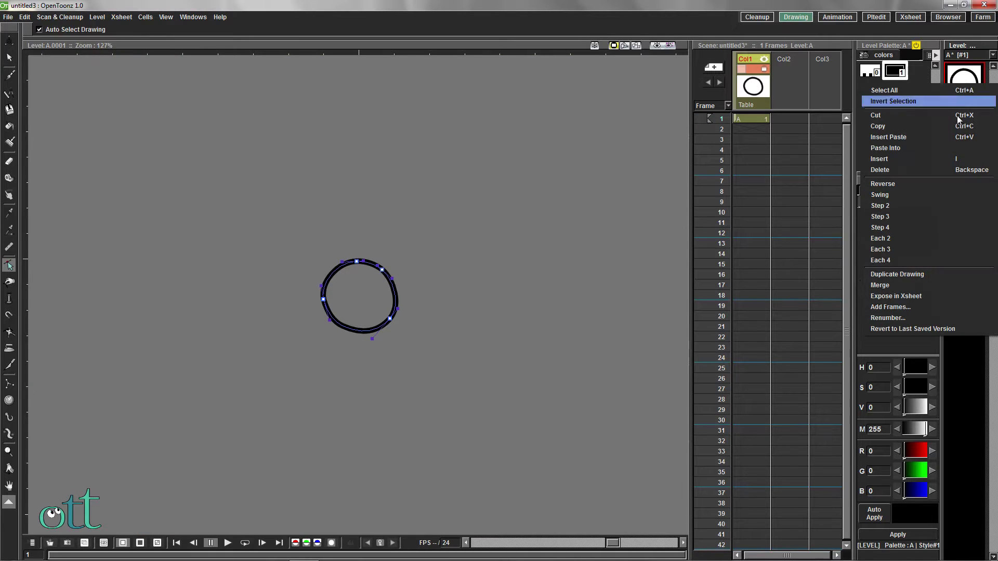
{"action": "left_click", "coordinate": [901, 307]}
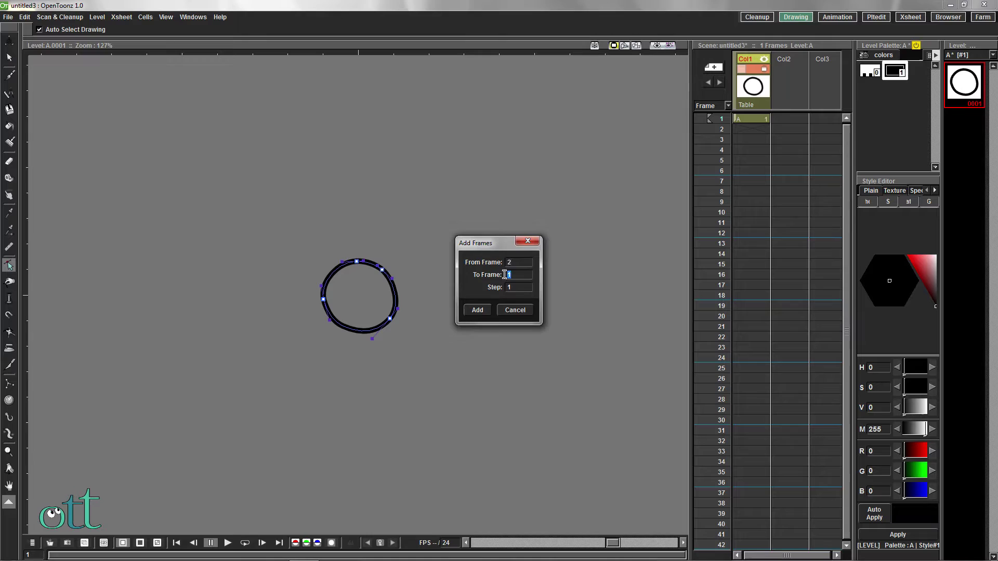
{"action": "left_click", "coordinate": [476, 312]}
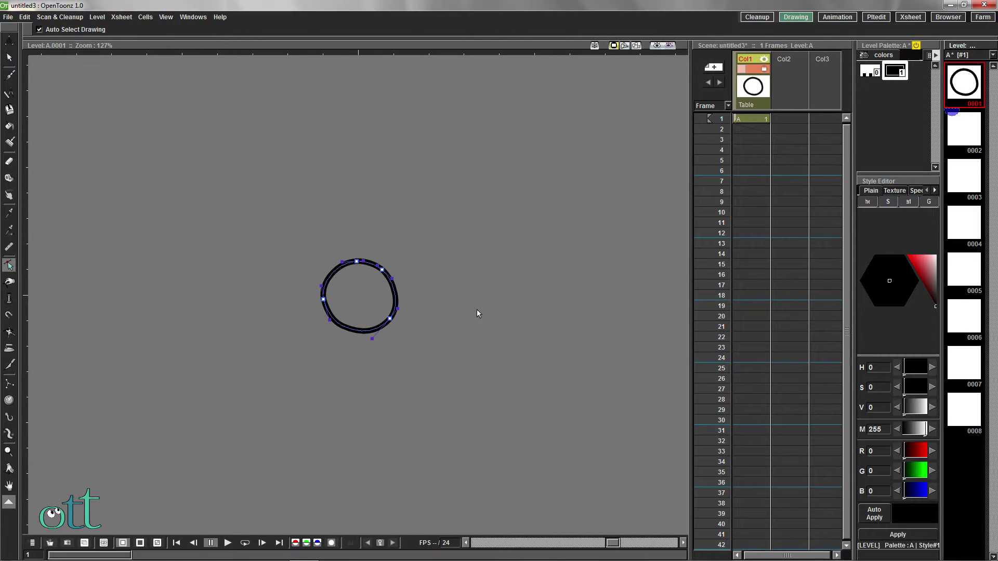
Copy the circle from drawing 0001 and paste it into drawing 0008
{"action": "right_click", "coordinate": [966, 85]}
{"action": "left_click", "coordinate": [885, 121]}
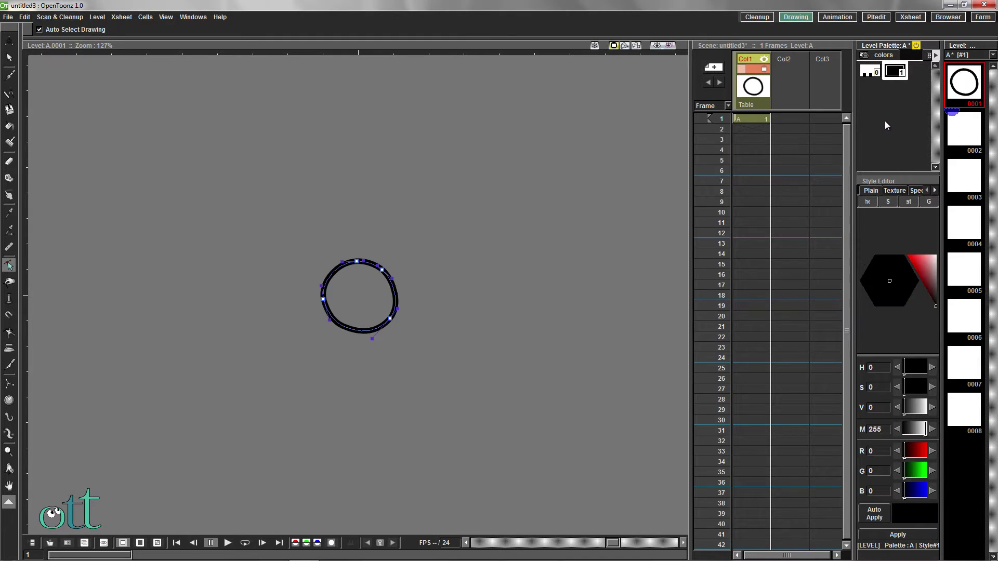
{"action": "left_click", "coordinate": [968, 414]}
{"action": "right_click", "coordinate": [968, 415]}
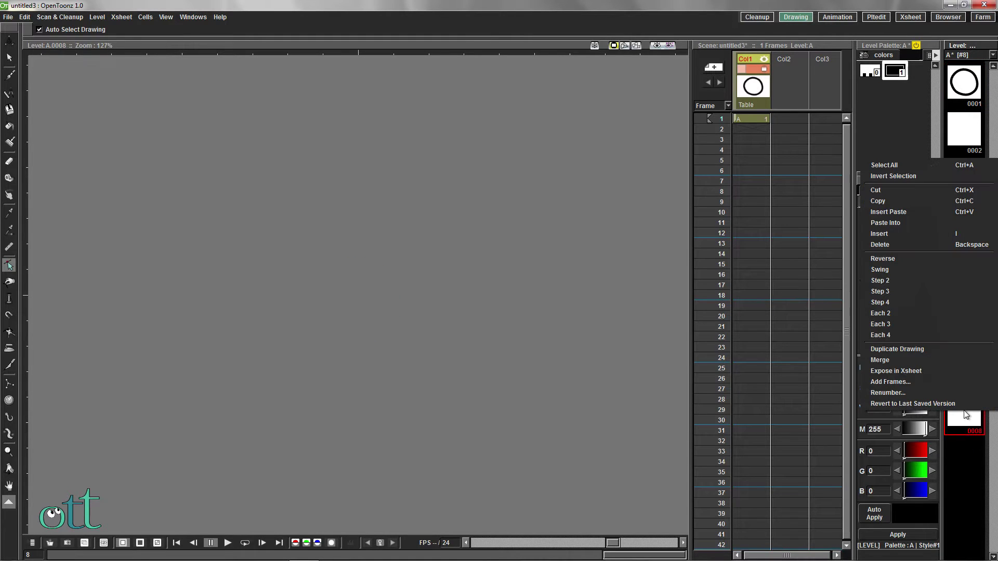
{"action": "left_click", "coordinate": [891, 222]}
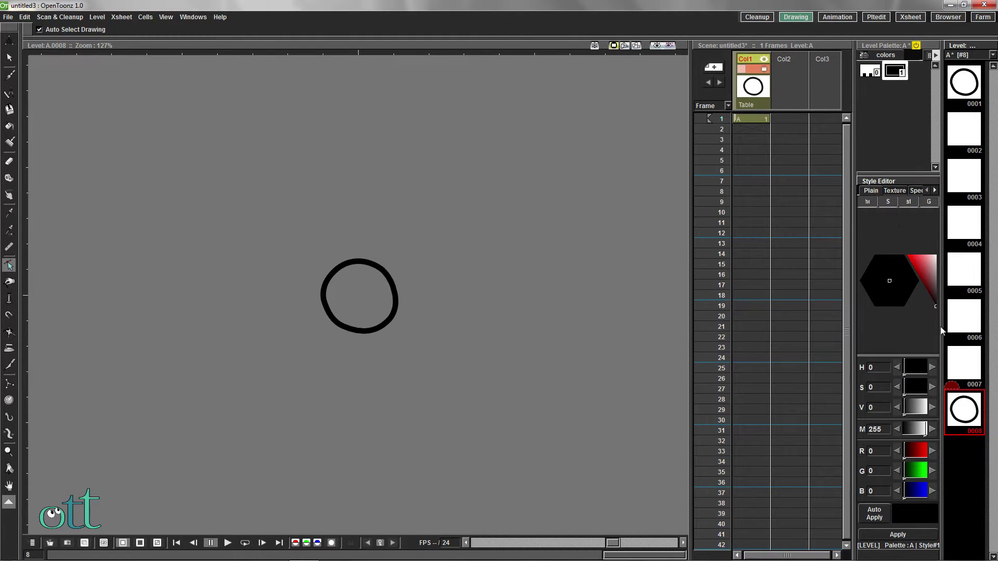
Enable the onion skin for drawings 0001 to 0007 with drawing 0008 as the current drawing
{"action": "left_click_drag", "start_coordinate": [952, 391], "coordinate": [962, 91]}
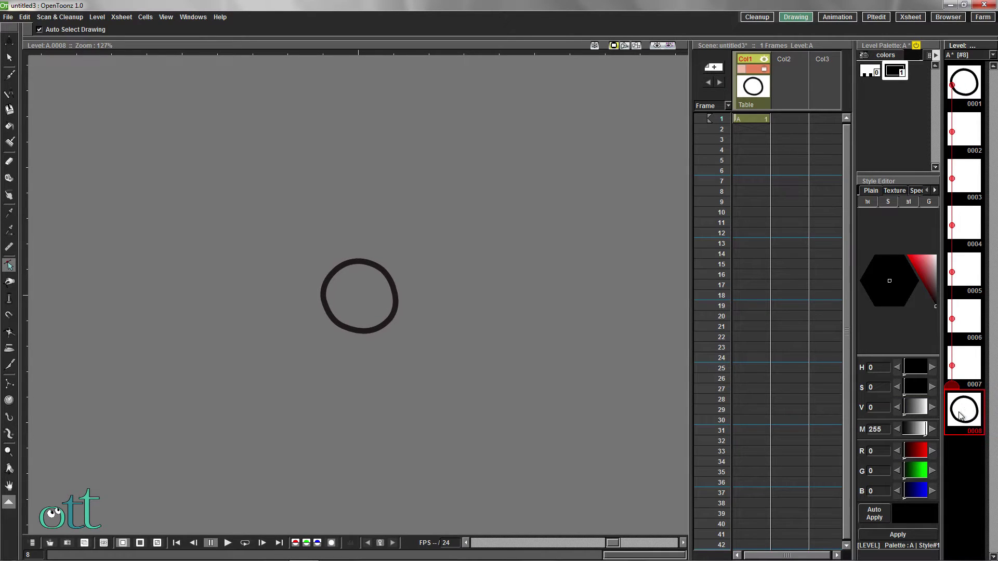
{"action": "left_click", "coordinate": [964, 362]}
{"action": "left_click", "coordinate": [962, 325]}
{"action": "left_click", "coordinate": [967, 410]}
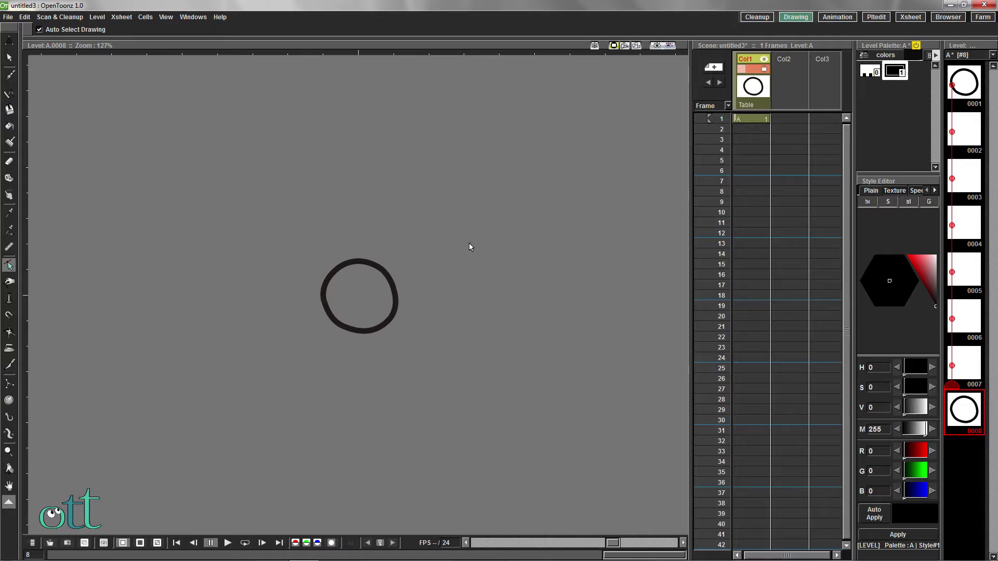
Pull four corners out of the circle in drawing 0008 using the Pinch tool in Manual mode at size 91.67
{"action": "left_click", "coordinate": [9, 282]}
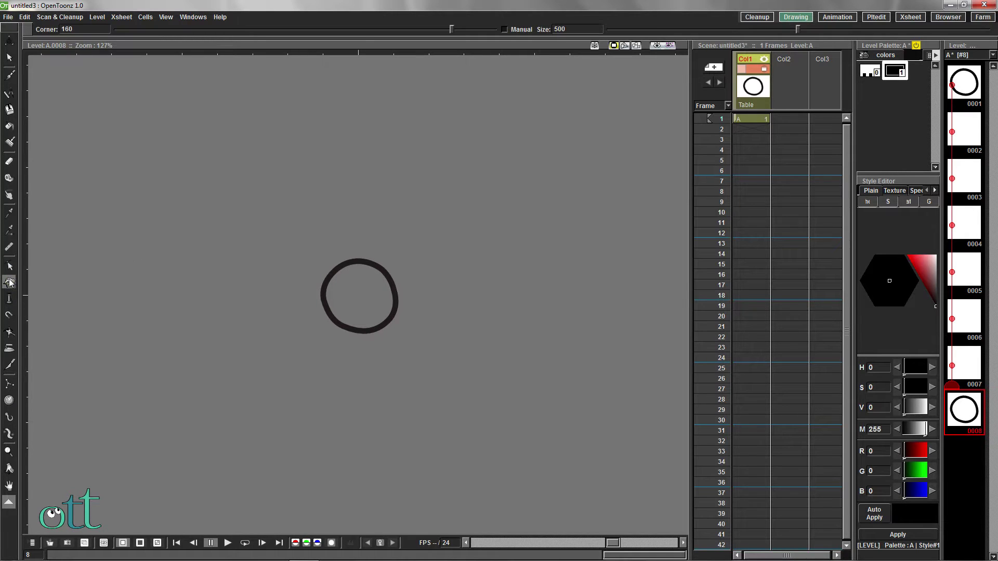
{"action": "left_click", "coordinate": [504, 29]}
{"action": "left_click_drag", "start_coordinate": [797, 29], "coordinate": [679, 30]}
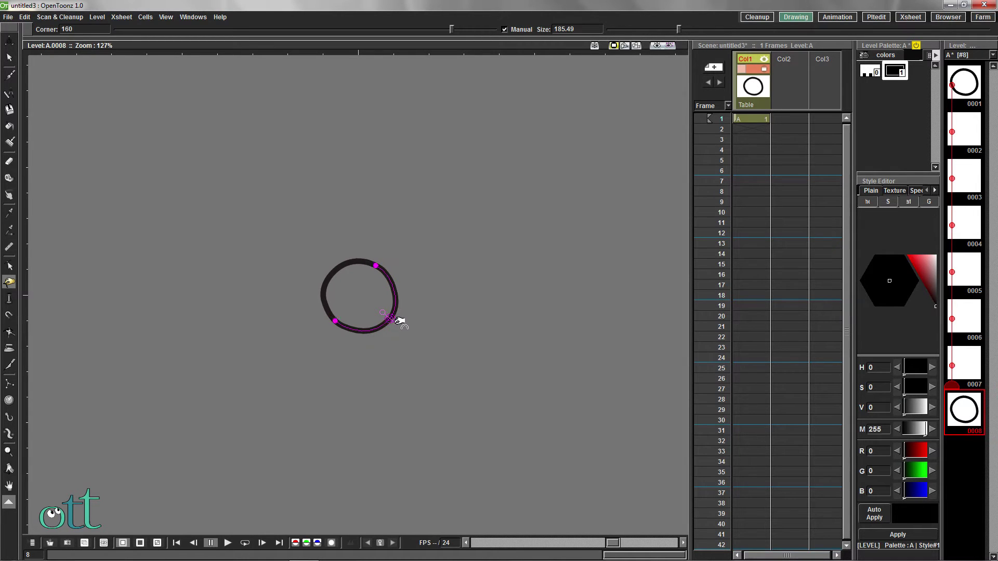
{"action": "left_click_drag", "start_coordinate": [395, 322], "coordinate": [319, 350]}
{"action": "left_click_drag", "start_coordinate": [390, 265], "coordinate": [399, 260]}
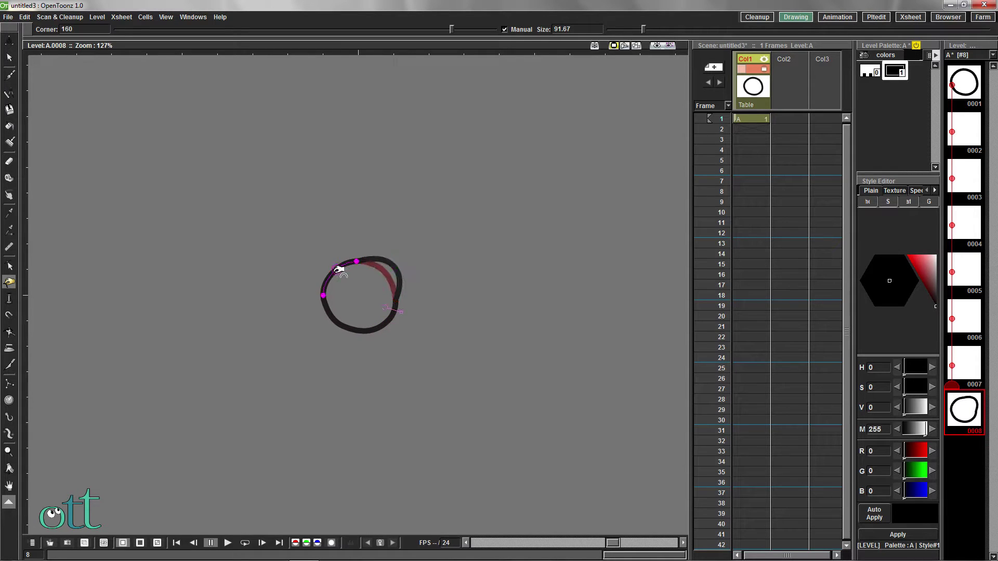
{"action": "left_click_drag", "start_coordinate": [334, 265], "coordinate": [325, 266]}
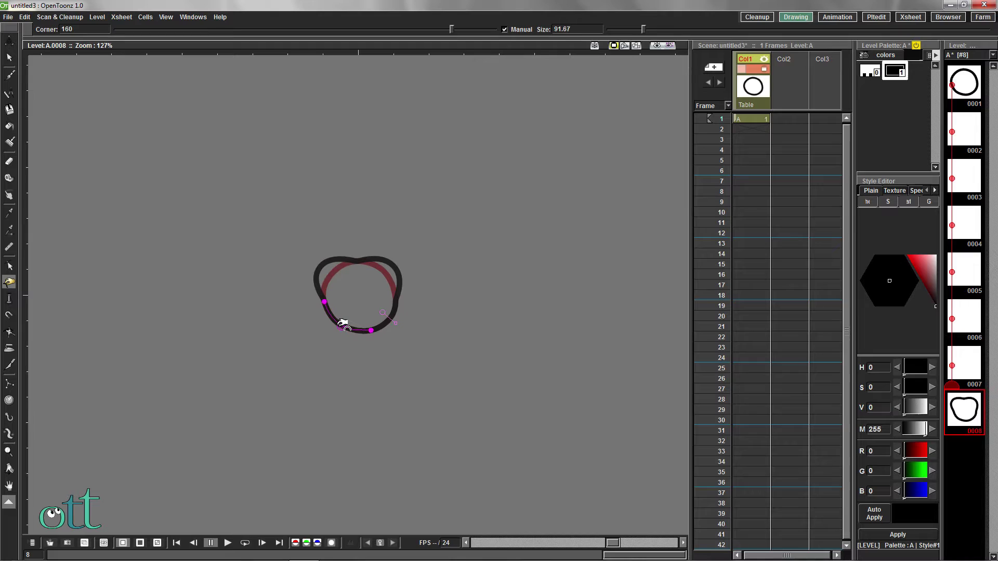
{"action": "left_click_drag", "start_coordinate": [341, 325], "coordinate": [401, 333]}
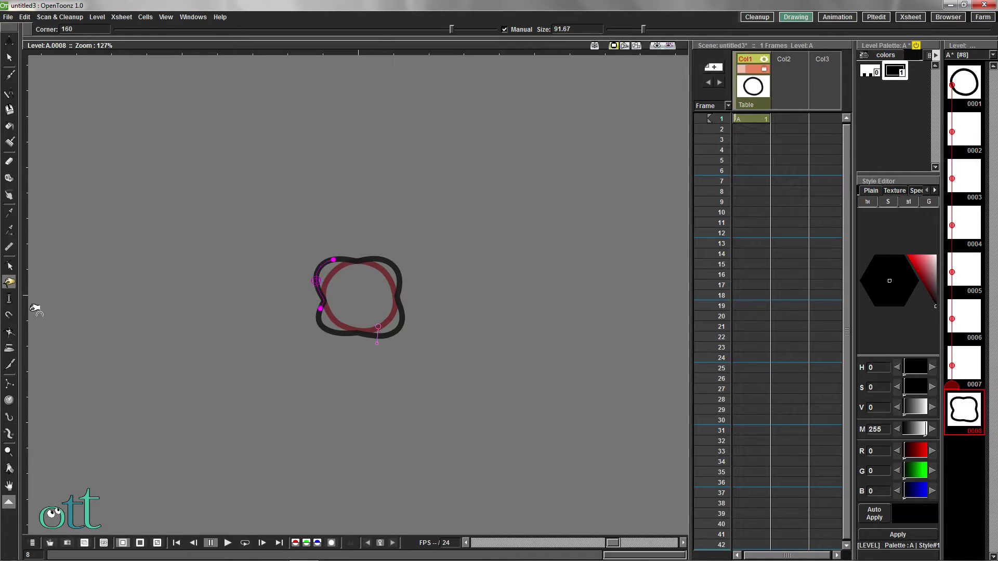
Flatten the dents between the pulled-out corners of drawing 0008 with the Iron tool
{"action": "left_click", "coordinate": [9, 348]}
{"action": "mouse_move", "coordinate": [326, 297]}
{"action": "left_mouse_down"}
{"action": "mouse_move", "coordinate": [322, 268]}
{"action": "mouse_move", "coordinate": [321, 323]}
{"action": "left_mouse_up"}
{"action": "mouse_move", "coordinate": [348, 262]}
{"action": "left_mouse_down"}
{"action": "mouse_move", "coordinate": [398, 252]}
{"action": "mouse_move", "coordinate": [350, 255]}
{"action": "mouse_move", "coordinate": [397, 242]}
{"action": "mouse_move", "coordinate": [358, 251]}
{"action": "mouse_move", "coordinate": [387, 257]}
{"action": "mouse_move", "coordinate": [414, 335]}
{"action": "mouse_move", "coordinate": [404, 294]}
{"action": "mouse_move", "coordinate": [413, 280]}
{"action": "mouse_move", "coordinate": [368, 330]}
{"action": "mouse_move", "coordinate": [370, 314]}
{"action": "mouse_move", "coordinate": [415, 335]}
{"action": "mouse_move", "coordinate": [370, 261]}
{"action": "mouse_move", "coordinate": [370, 288]}
{"action": "left_mouse_up"}
Move control points on drawing 0008 to square the two upper corners and straighten the top and right edges
{"action": "left_click", "coordinate": [9, 266]}
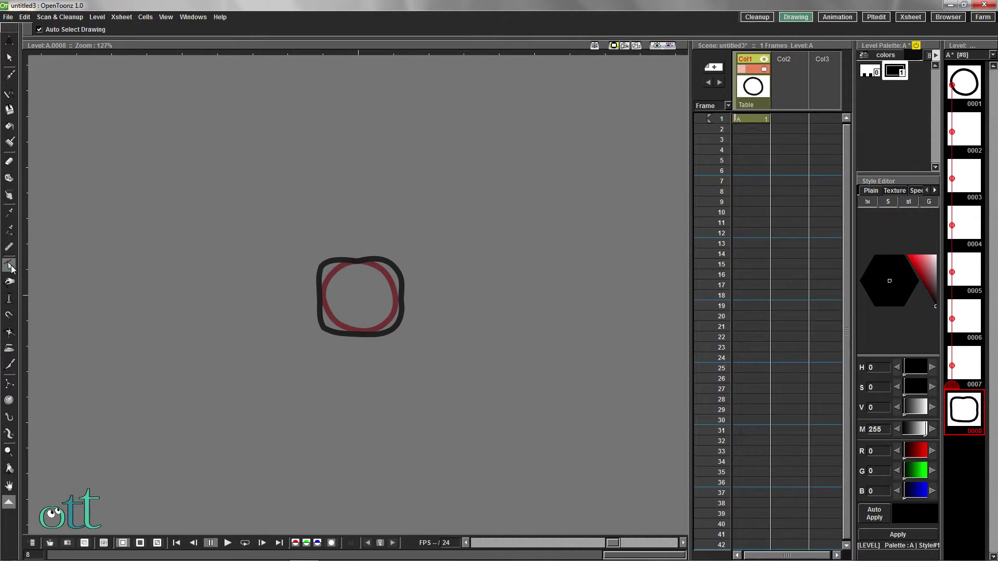
{"action": "scroll", "coordinate": [382, 286], "scroll_direction": "up", "scroll_amount": 4}
{"action": "left_click", "coordinate": [360, 233]}
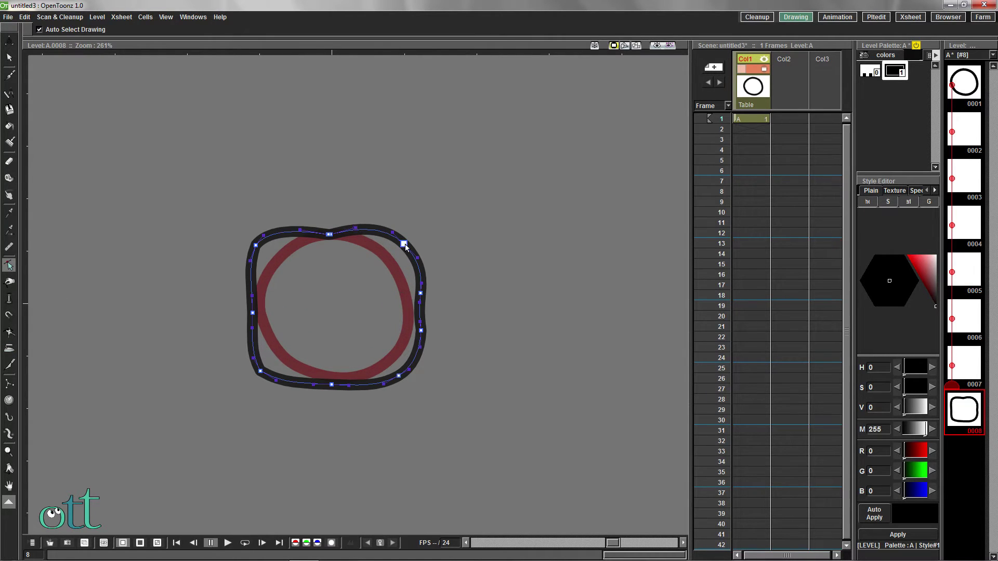
{"action": "mouse_move", "coordinate": [393, 233]}
{"action": "left_mouse_down"}
{"action": "mouse_move", "coordinate": [409, 250]}
{"action": "mouse_move", "coordinate": [406, 237]}
{"action": "left_mouse_up"}
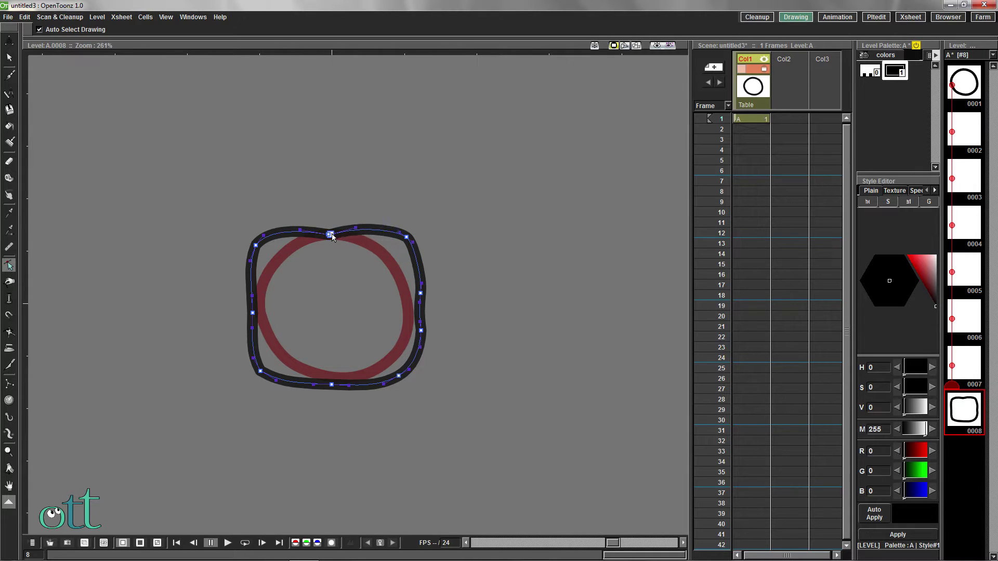
{"action": "left_click_drag", "start_coordinate": [329, 234], "coordinate": [257, 238]}
{"action": "left_click_drag", "start_coordinate": [420, 289], "coordinate": [416, 289]}
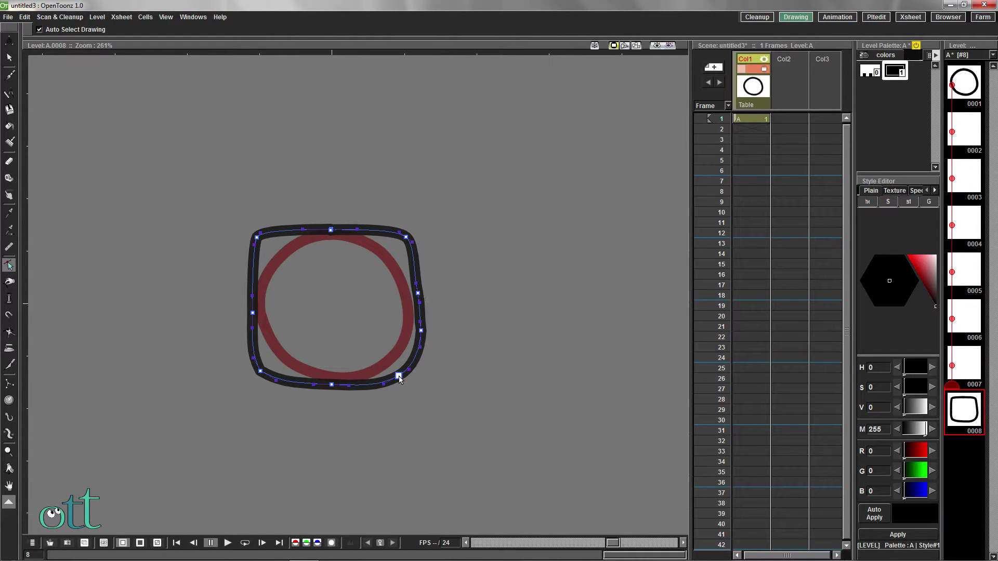
Move control points on drawing 0008 to square the two lower corners and sharpen the upper-right corner
{"action": "mouse_move", "coordinate": [408, 369]}
{"action": "left_mouse_down"}
{"action": "mouse_move", "coordinate": [395, 381]}
{"action": "mouse_move", "coordinate": [420, 377]}
{"action": "left_mouse_up"}
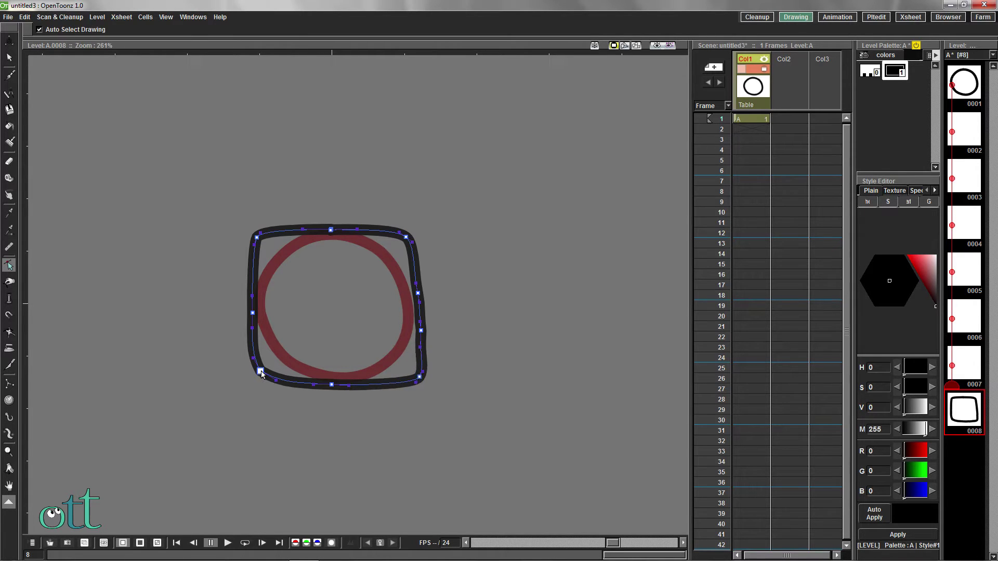
{"action": "scroll", "coordinate": [261, 372], "scroll_direction": "up", "scroll_amount": 3}
{"action": "mouse_move", "coordinate": [260, 374]}
{"action": "left_mouse_down"}
{"action": "mouse_move", "coordinate": [288, 404]}
{"action": "mouse_move", "coordinate": [254, 390]}
{"action": "mouse_move", "coordinate": [253, 367]}
{"action": "mouse_move", "coordinate": [253, 391]}
{"action": "left_mouse_up"}
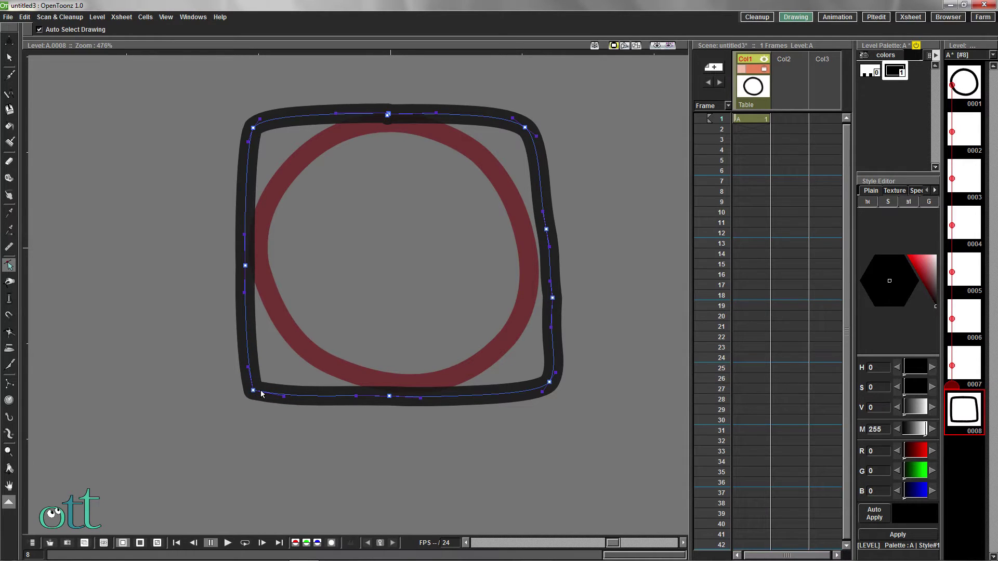
{"action": "mouse_move", "coordinate": [512, 117]}
{"action": "left_mouse_down"}
{"action": "mouse_move", "coordinate": [531, 132]}
{"action": "mouse_move", "coordinate": [526, 125]}
{"action": "left_mouse_up"}
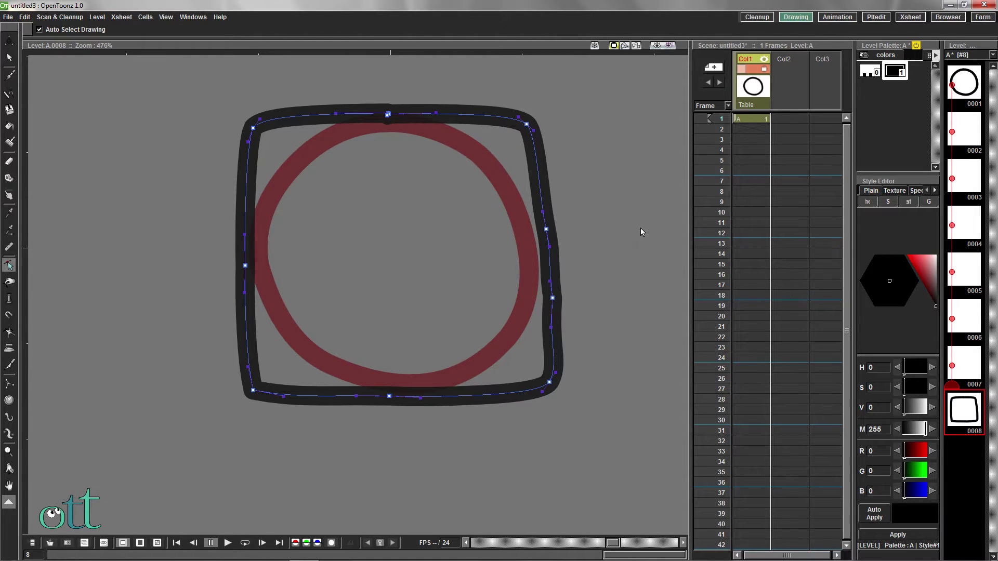
{"action": "scroll", "coordinate": [640, 232], "scroll_direction": "down", "scroll_amount": 5}
{"action": "scroll", "coordinate": [501, 257], "scroll_direction": "down", "scroll_amount": 2}
{"action": "scroll", "coordinate": [472, 258], "scroll_direction": "down", "scroll_amount": 1}
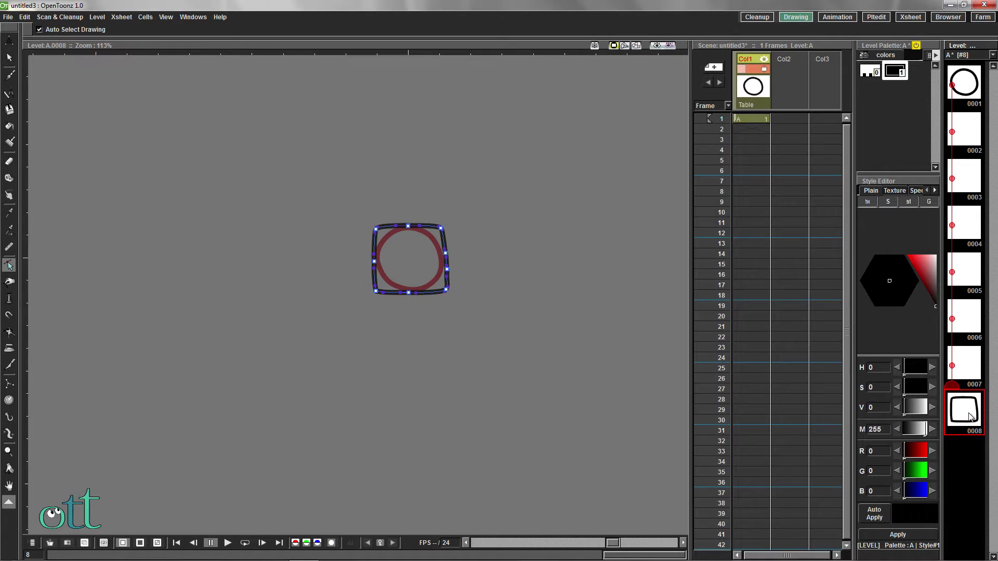
Inbetween drawings 0001 to 0008 with Ease In / Ease Out interpolation
{"action": "left_click", "coordinate": [970, 83], "text": "shift"}
{"action": "left_click", "coordinate": [979, 170]}
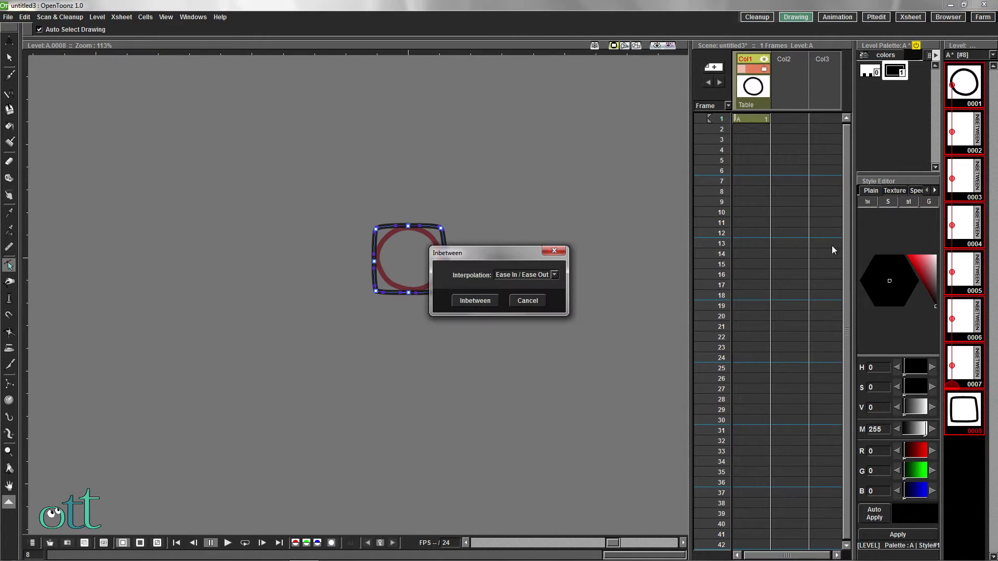
{"action": "left_click", "coordinate": [466, 304]}
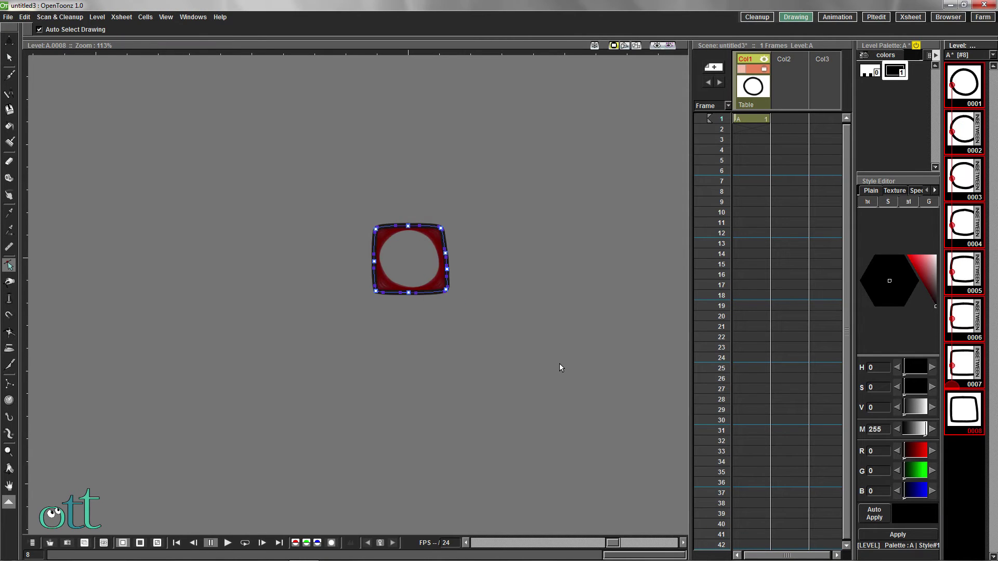
Deactivate the onion skin and expose drawings 0001 to 0008 in the Xsheet
{"action": "right_click", "coordinate": [481, 270]}
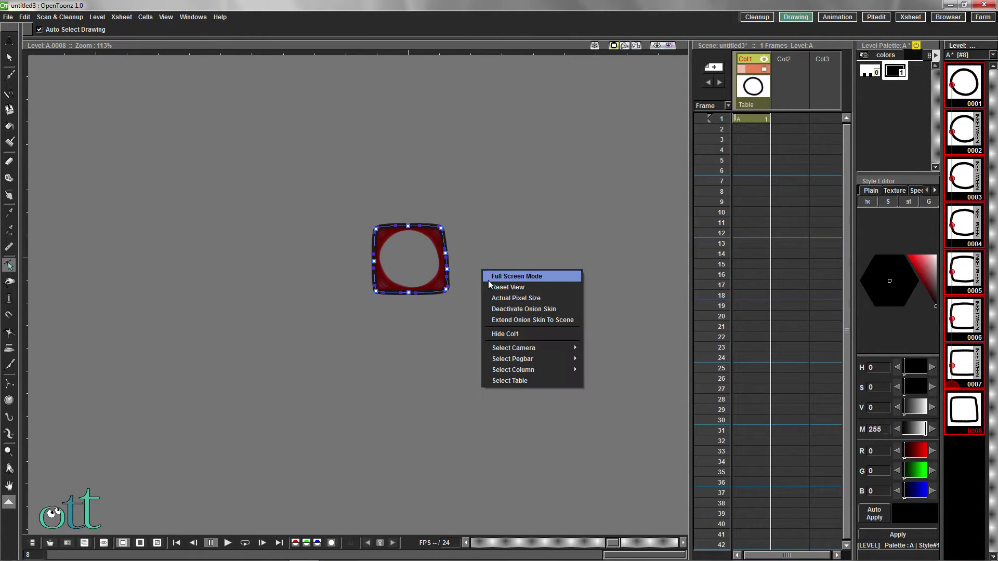
{"action": "left_click", "coordinate": [503, 307]}
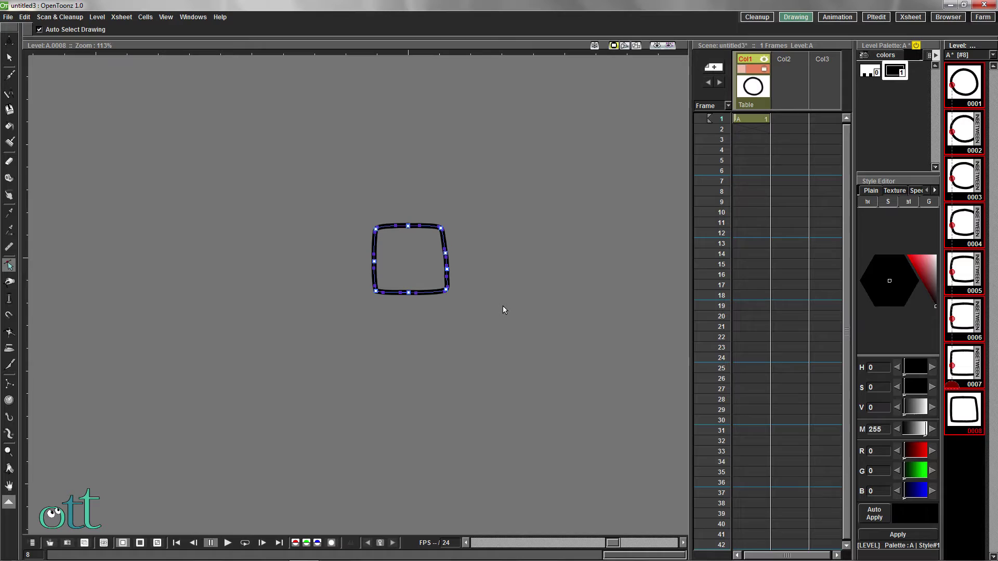
{"action": "right_click", "coordinate": [966, 409]}
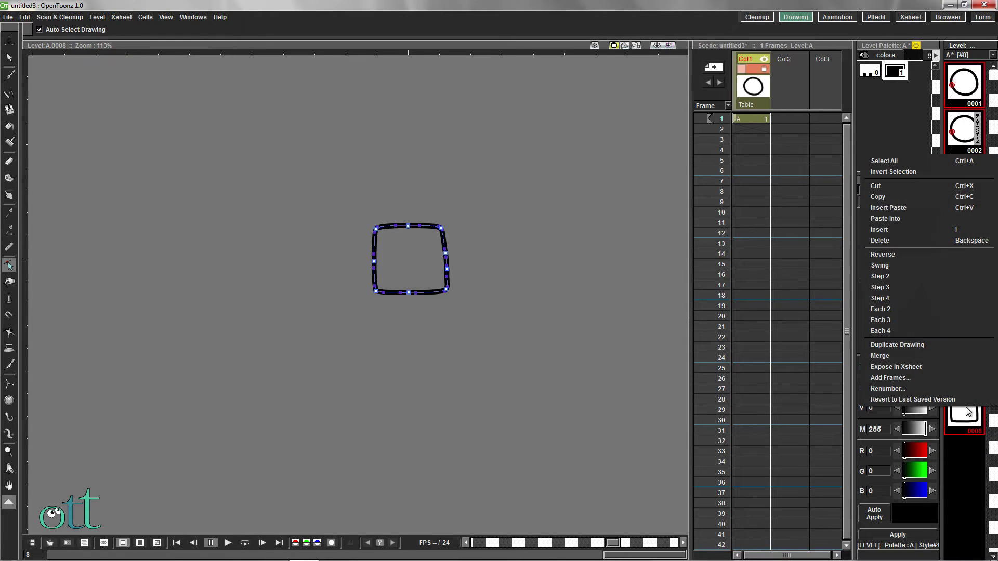
{"action": "left_click", "coordinate": [895, 367]}
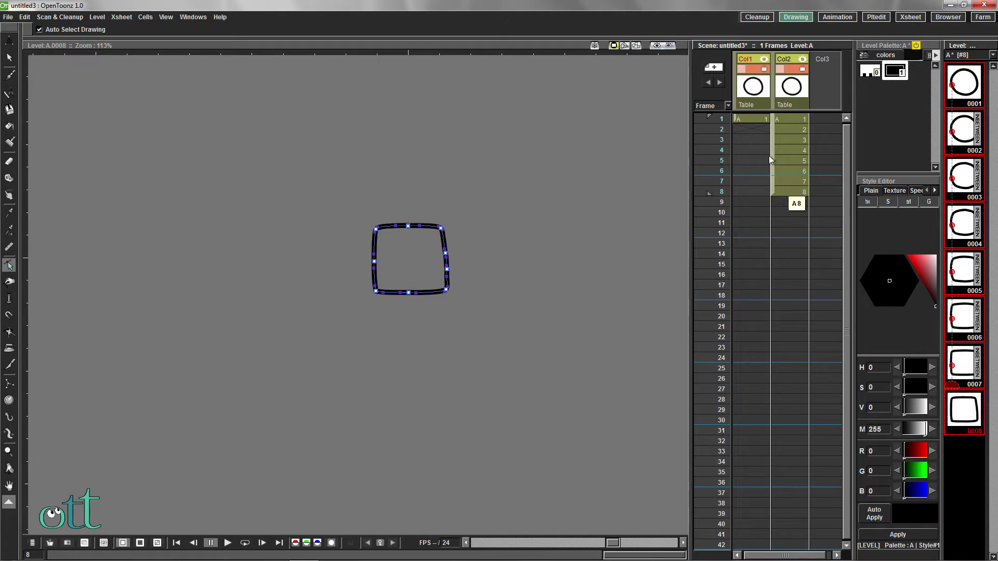
Delete the original column holding only the single exposed drawing and scrub through the exposed frames back to frame 1
{"action": "left_click", "coordinate": [755, 84]}
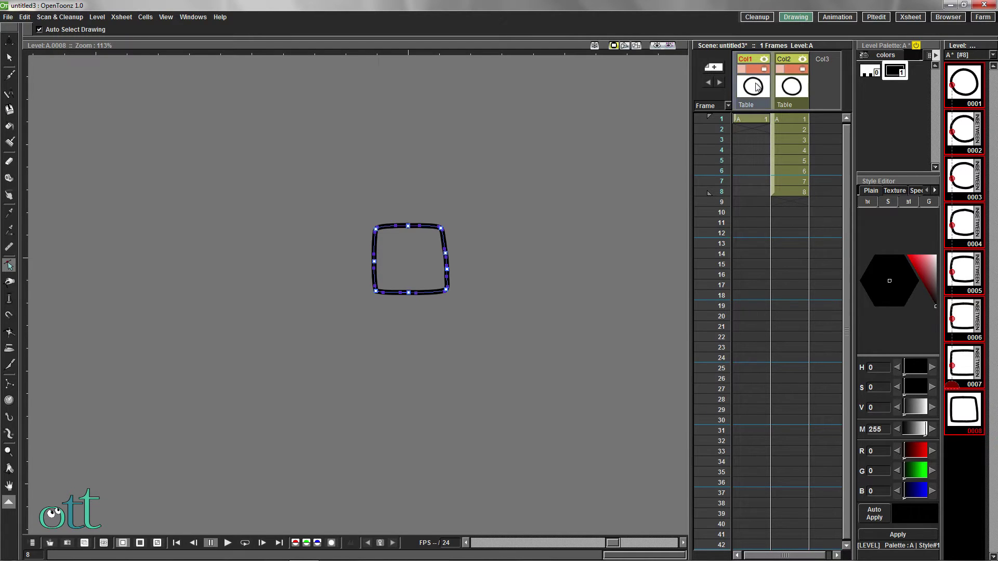
{"action": "key", "text": "Delete"}
{"action": "left_click", "coordinate": [699, 118]}
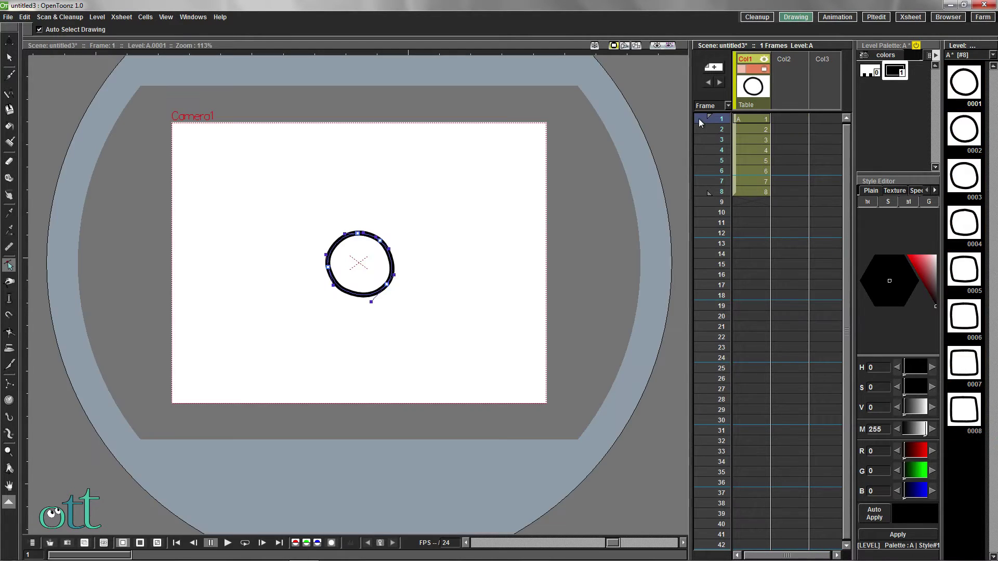
{"action": "left_click", "coordinate": [695, 161]}
{"action": "left_click_drag", "start_coordinate": [695, 176], "coordinate": [699, 119]}
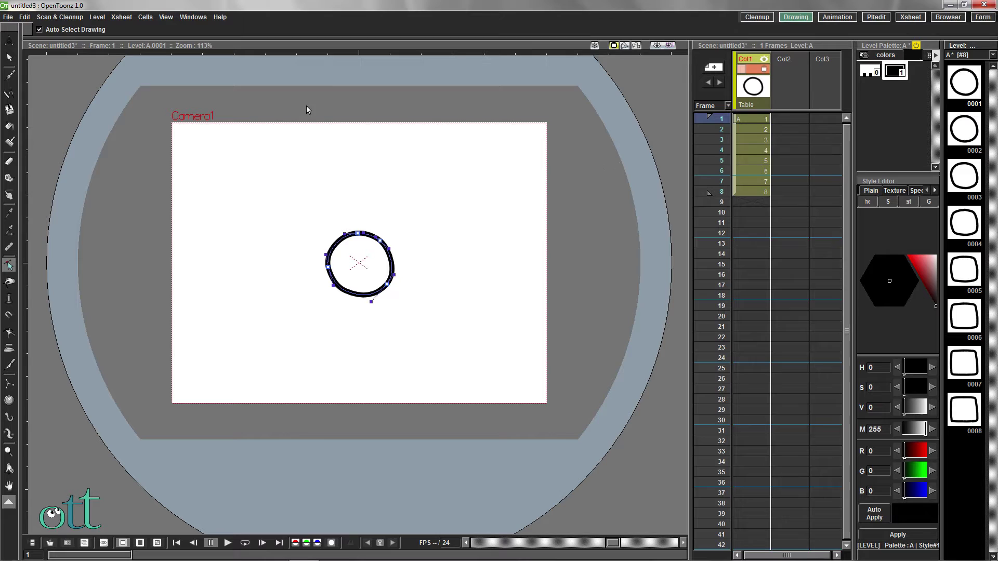
Open the Stage Schematic, add a new motion path to Col1 and place the path node just below the column node
{"action": "left_click", "coordinate": [194, 17]}
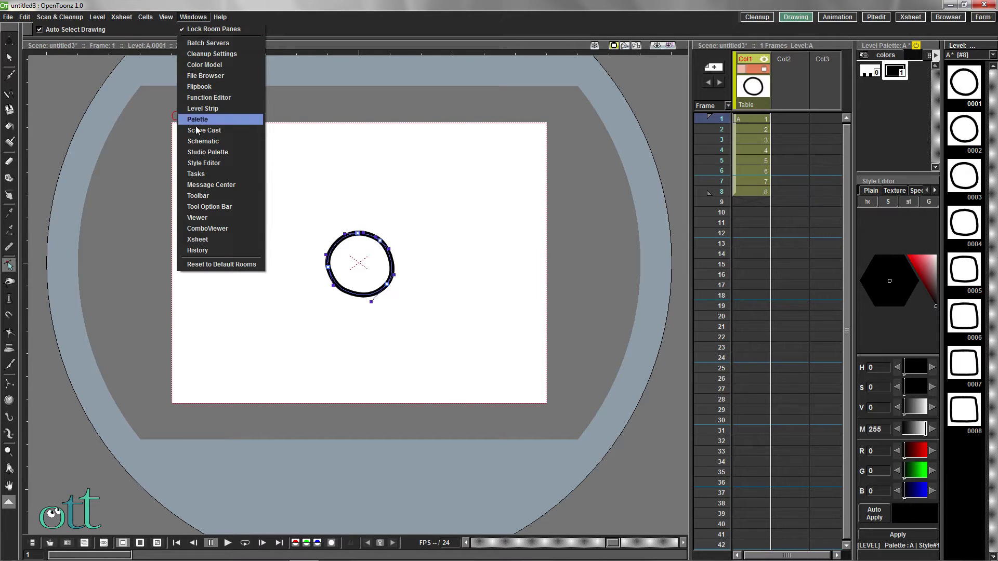
{"action": "left_click", "coordinate": [198, 142]}
{"action": "left_click_drag", "start_coordinate": [411, 179], "coordinate": [642, 259]}
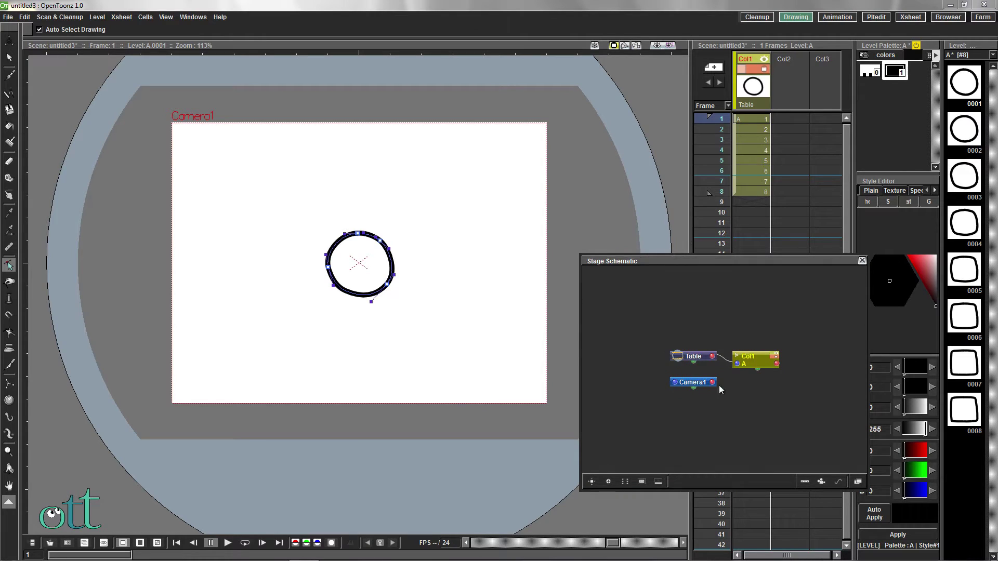
{"action": "scroll", "coordinate": [722, 371], "scroll_direction": "up", "scroll_amount": 3}
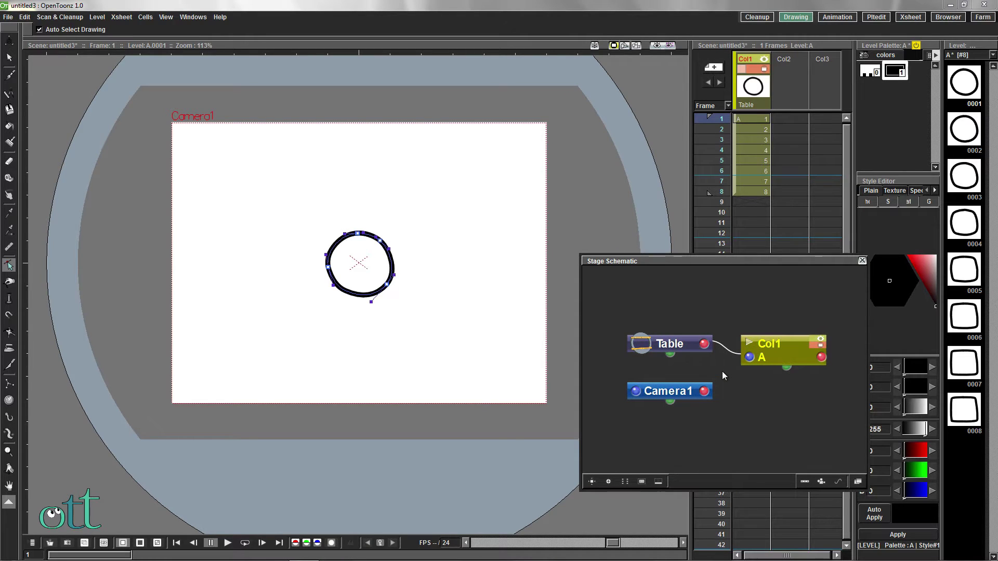
{"action": "left_click", "coordinate": [838, 482]}
{"action": "scroll", "coordinate": [855, 408], "scroll_direction": "down", "scroll_amount": 3}
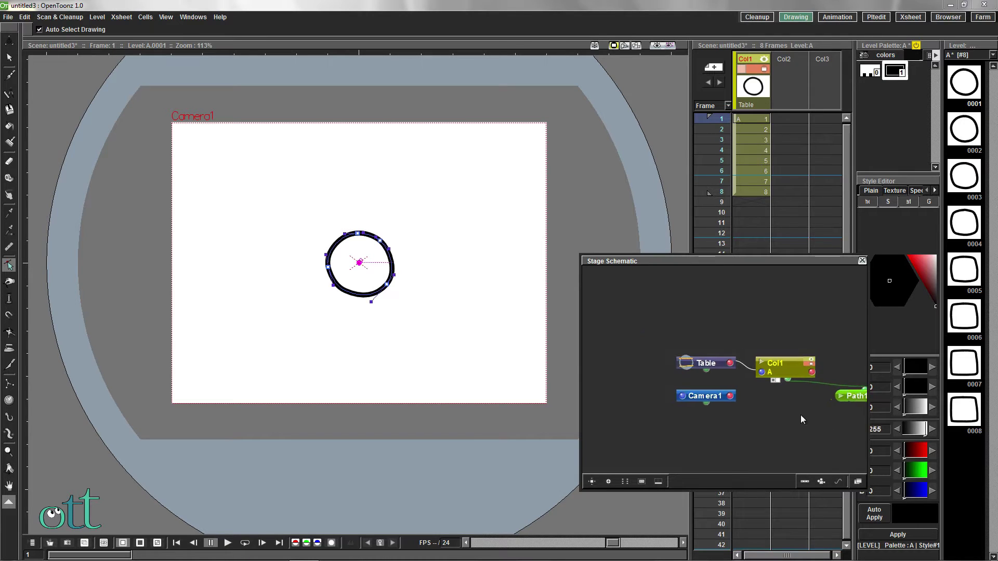
{"action": "left_click", "coordinate": [808, 397]}
{"action": "left_click_drag", "start_coordinate": [807, 402], "coordinate": [762, 421]}
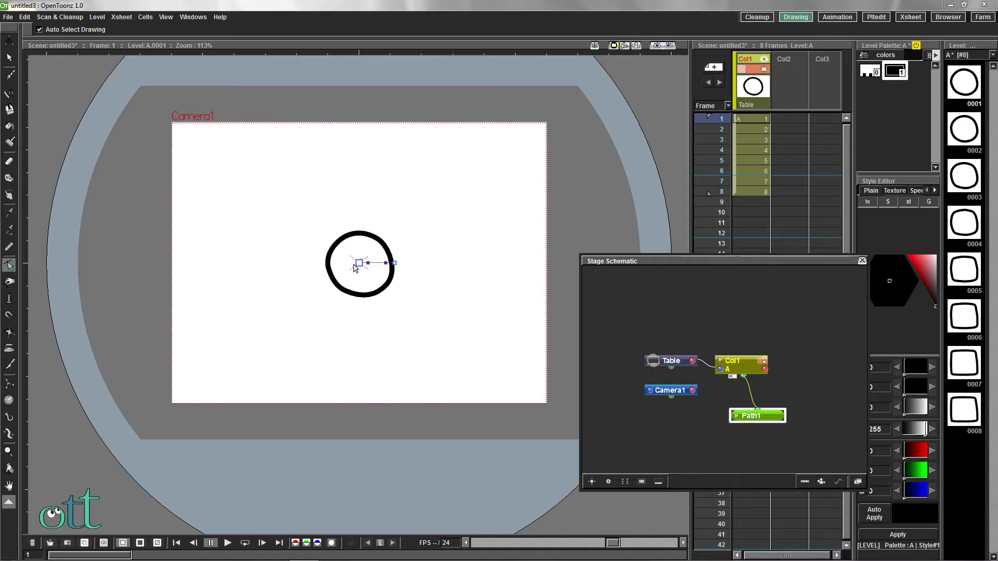
Draw an arch across the camera area with the Brush tool to replace the selected path's default motion path
{"action": "left_click", "coordinate": [9, 75]}
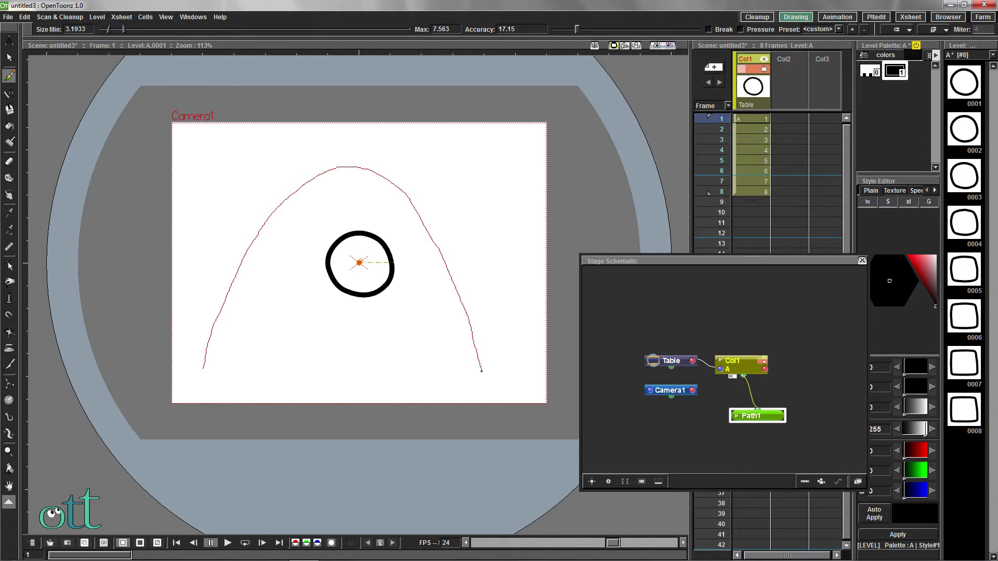
{"action": "left_click_drag", "start_coordinate": [481, 370], "coordinate": [482, 372]}
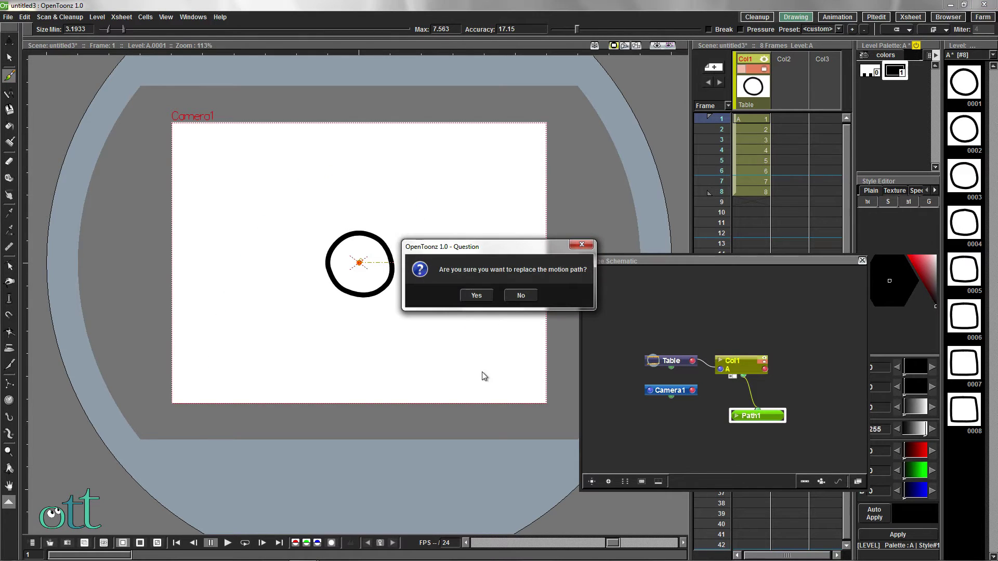
{"action": "left_click", "coordinate": [476, 295]}
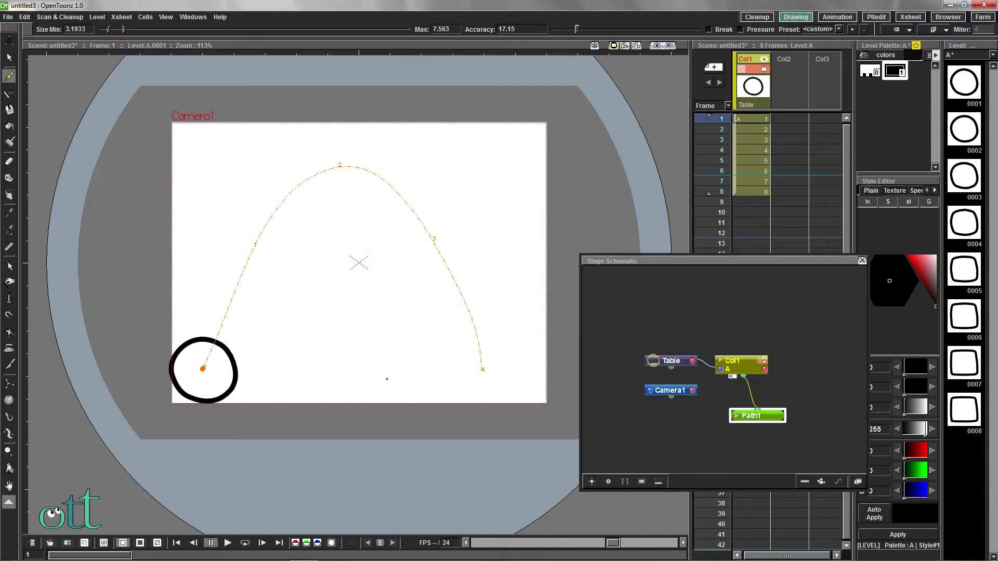
Slide Col1 along the motion path on frame 1 with the Animate tool and return it to 0 %
{"action": "left_click", "coordinate": [9, 40]}
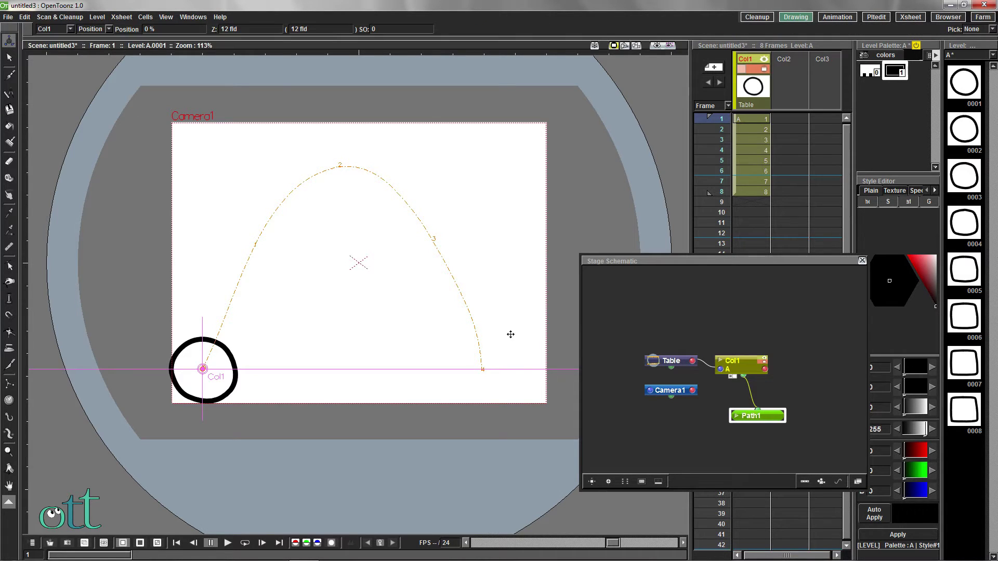
{"action": "left_click", "coordinate": [744, 364]}
{"action": "left_click_drag", "start_coordinate": [211, 373], "coordinate": [430, 253]}
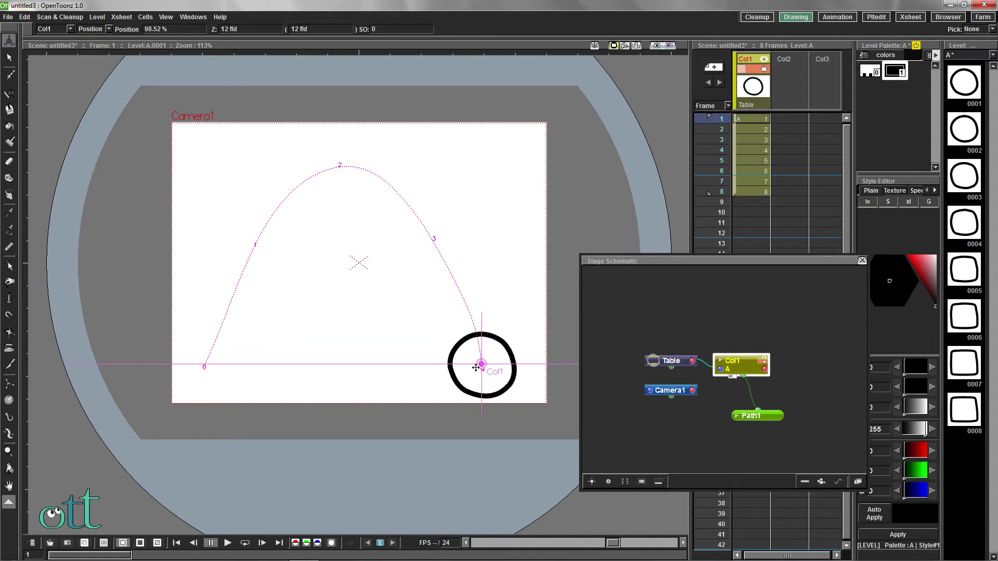
{"action": "left_click_drag", "start_coordinate": [476, 367], "coordinate": [224, 380]}
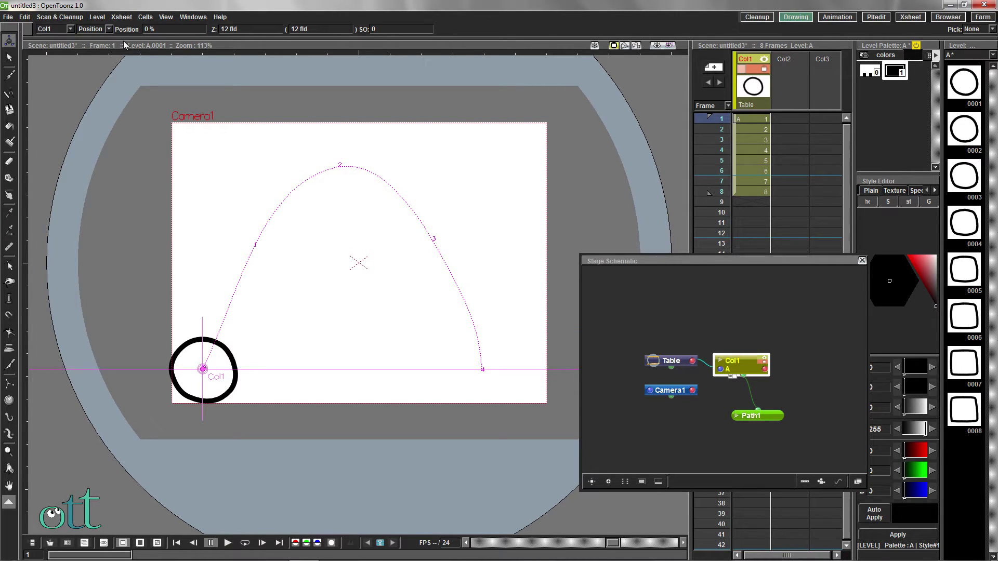
Scale Col1 down to about 58 % globally on frame 1
{"action": "left_click", "coordinate": [109, 29]}
{"action": "left_click", "coordinate": [96, 56]}
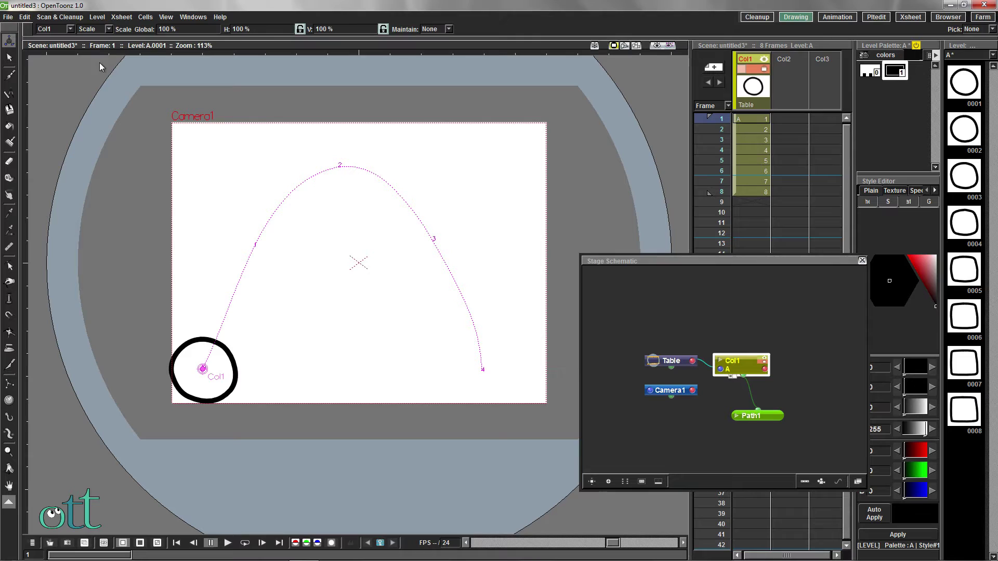
{"action": "left_click_drag", "start_coordinate": [218, 308], "coordinate": [210, 331]}
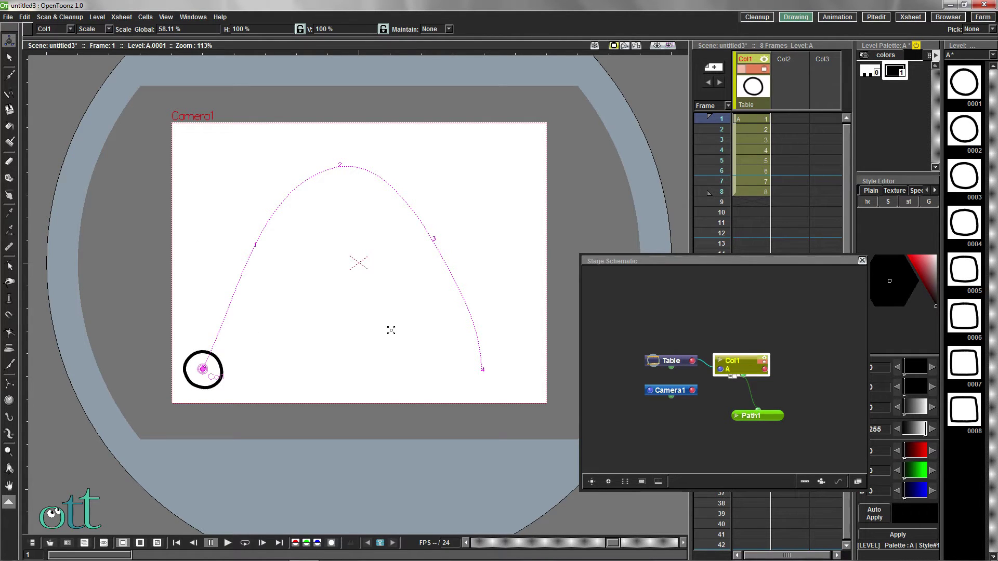
Position Col1 at 100 % of the motion path on frame 8 and play the animation in a loop
{"action": "left_click", "coordinate": [700, 193]}
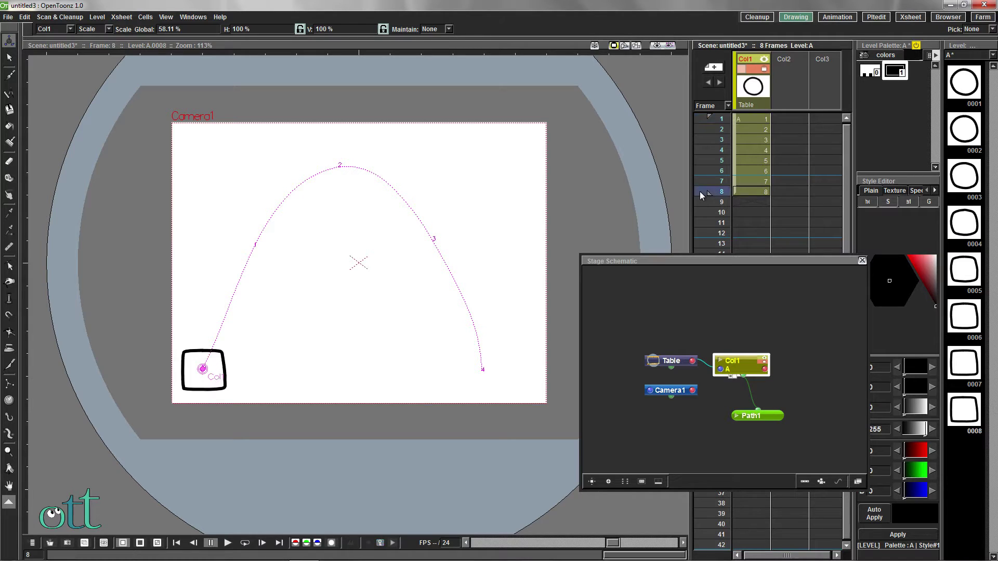
{"action": "left_click", "coordinate": [756, 195]}
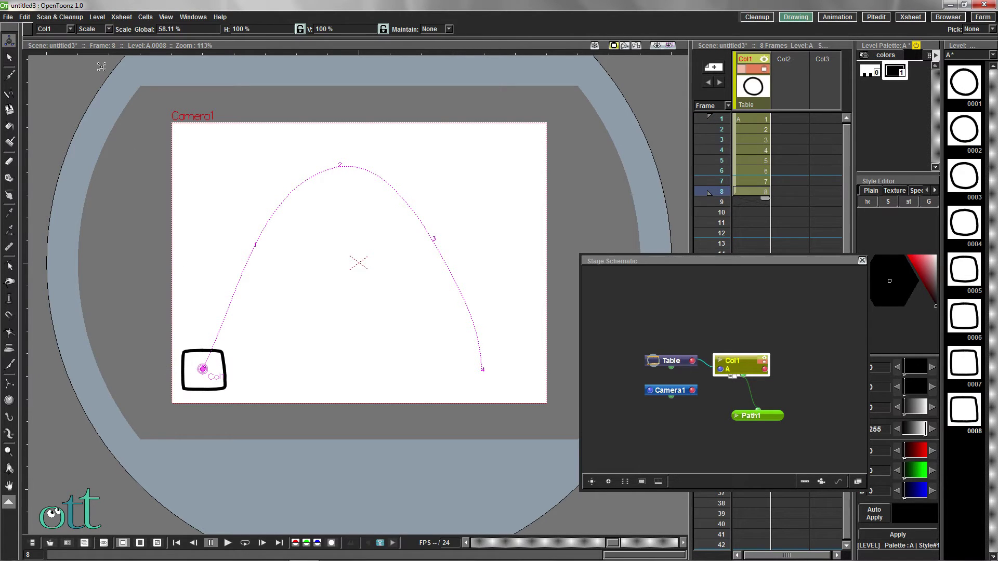
{"action": "left_click", "coordinate": [109, 30]}
{"action": "left_click", "coordinate": [91, 44]}
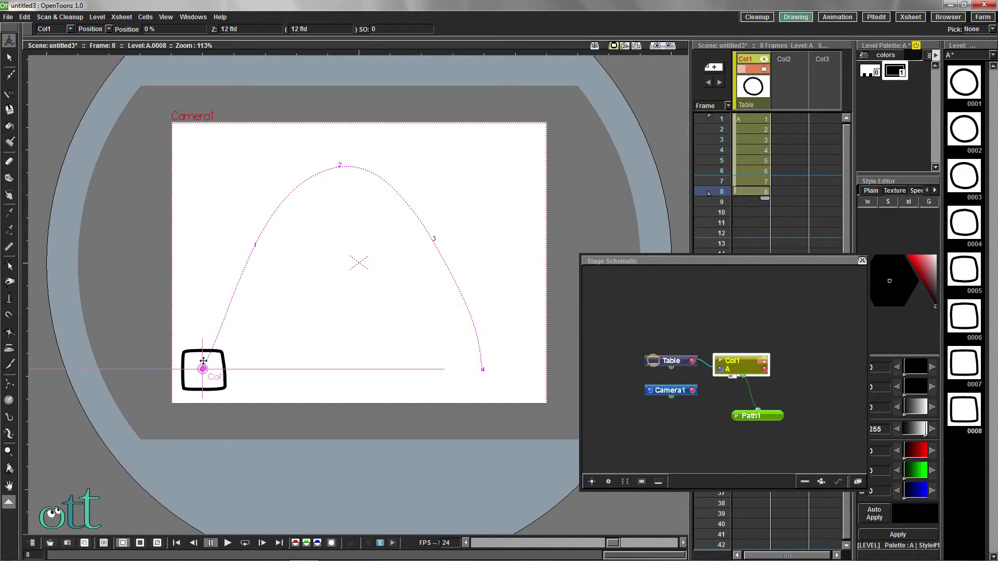
{"action": "left_click_drag", "start_coordinate": [202, 371], "coordinate": [460, 378]}
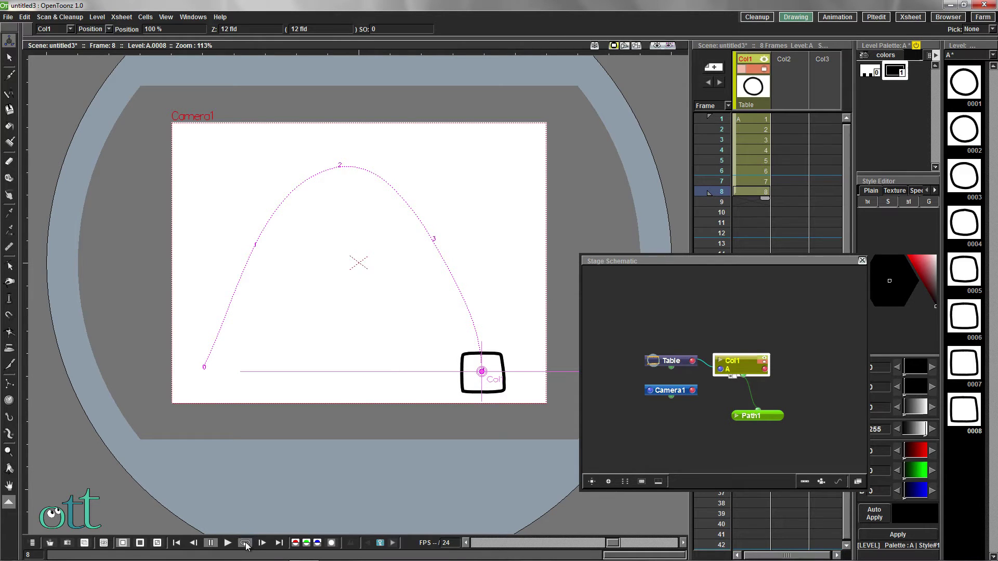
{"action": "left_click", "coordinate": [246, 544]}
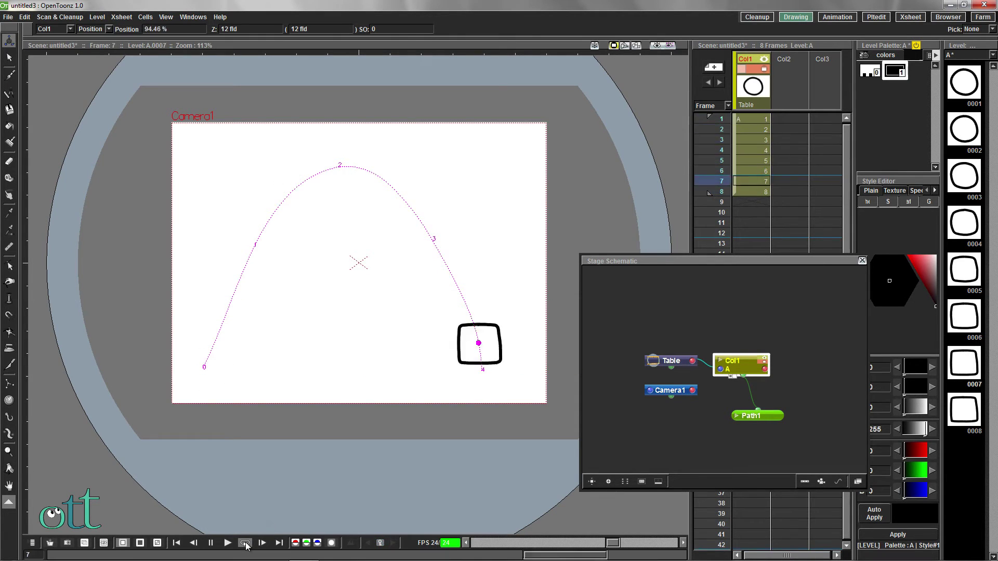
{"action": "left_click", "coordinate": [211, 542]}
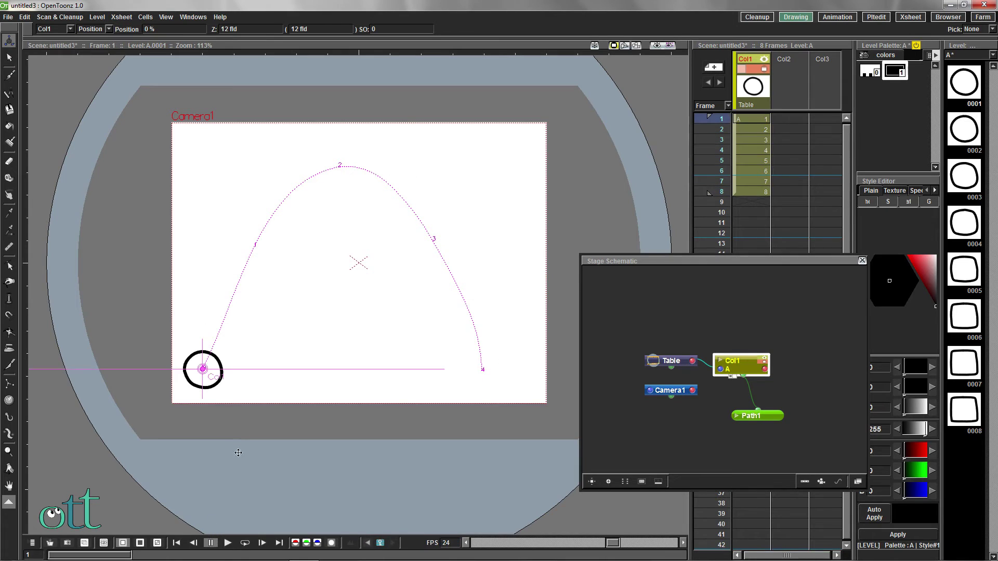
Move Col1 on frame 8 to about 48.5 % of the motion path, near the arch's peak, and play the loop
{"action": "left_click", "coordinate": [743, 192]}
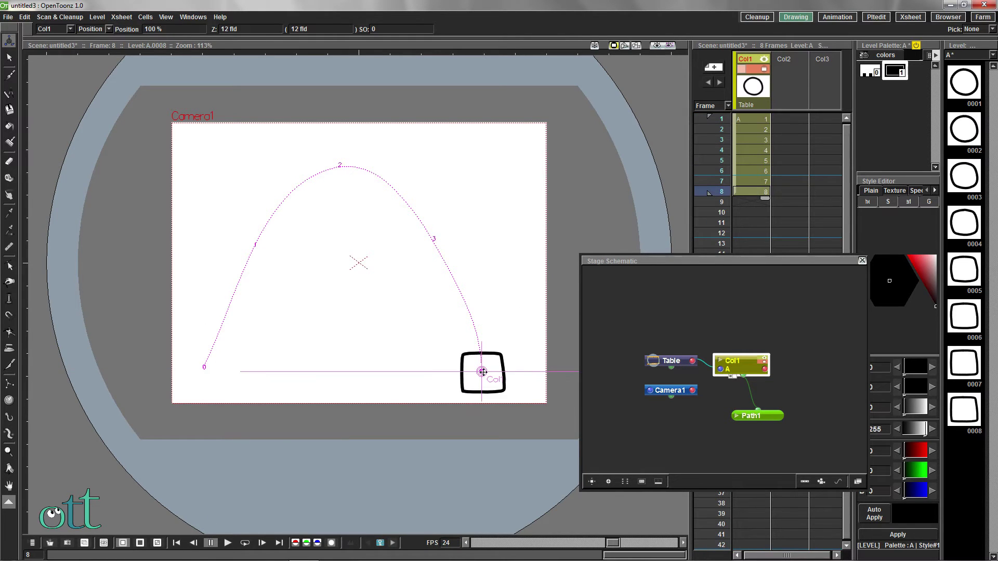
{"action": "left_click_drag", "start_coordinate": [483, 372], "coordinate": [341, 180]}
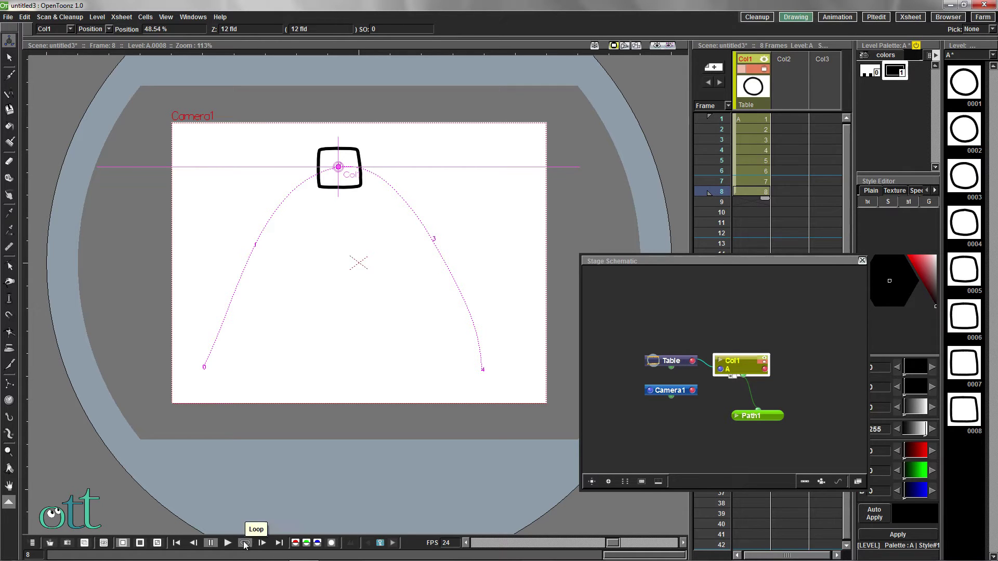
{"action": "left_click", "coordinate": [244, 543]}
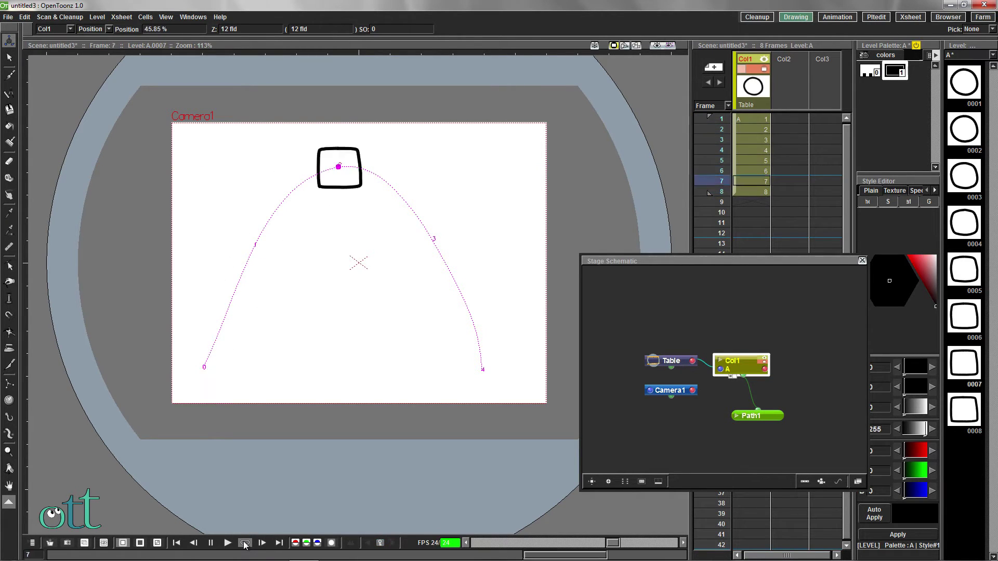
{"action": "left_click", "coordinate": [212, 543]}
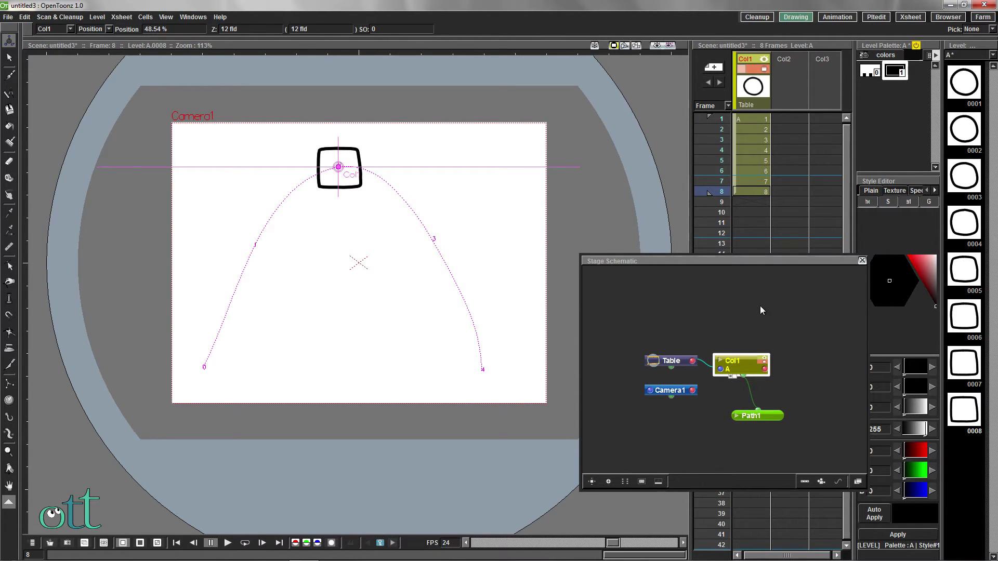
Close the stage schematic and add empty drawings 9 to 27 with step 1 to level A
{"action": "left_click", "coordinate": [861, 261]}
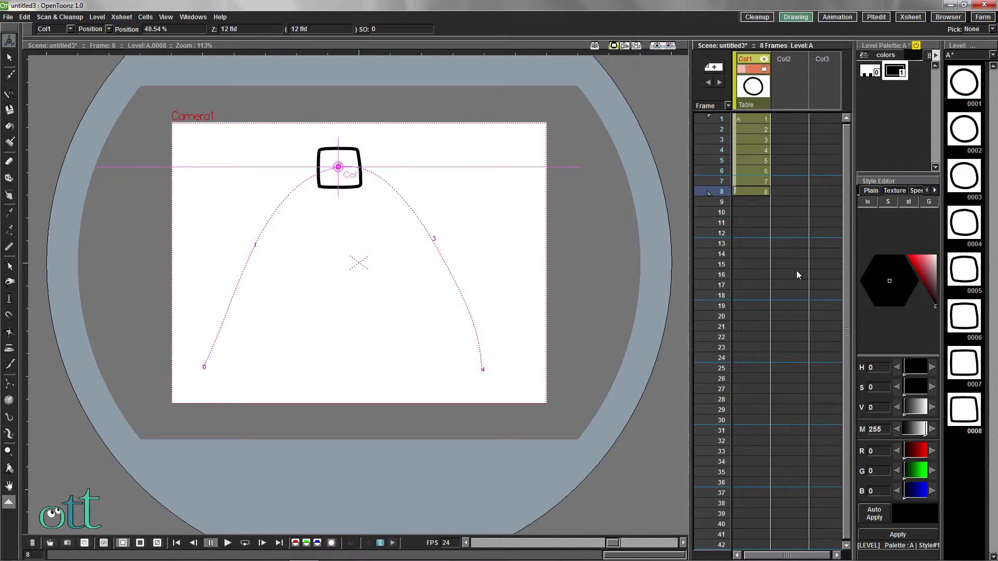
{"action": "scroll", "coordinate": [966, 457], "scroll_direction": "down", "scroll_amount": 2}
{"action": "scroll", "coordinate": [966, 457], "scroll_direction": "down", "scroll_amount": 1}
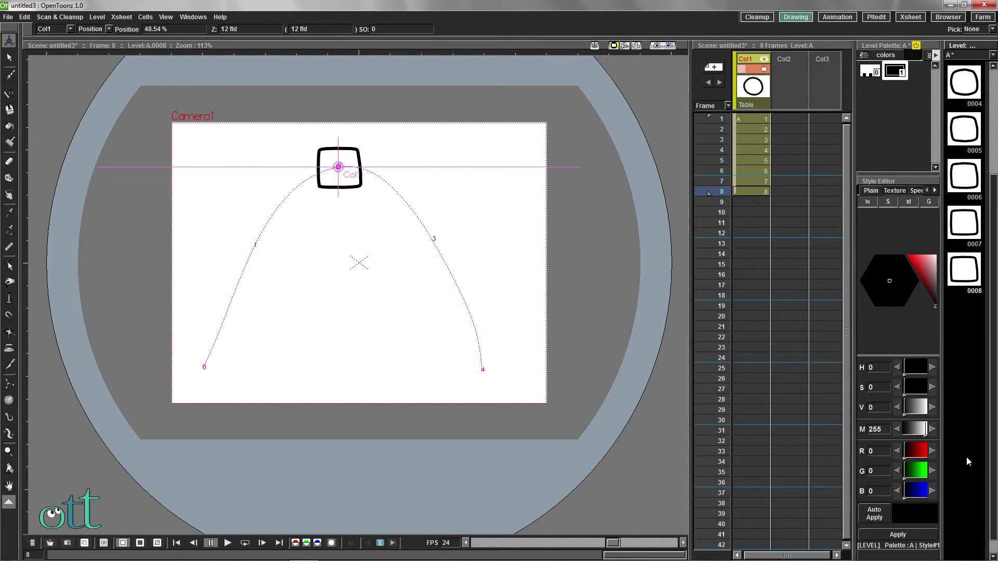
{"action": "left_click", "coordinate": [962, 275]}
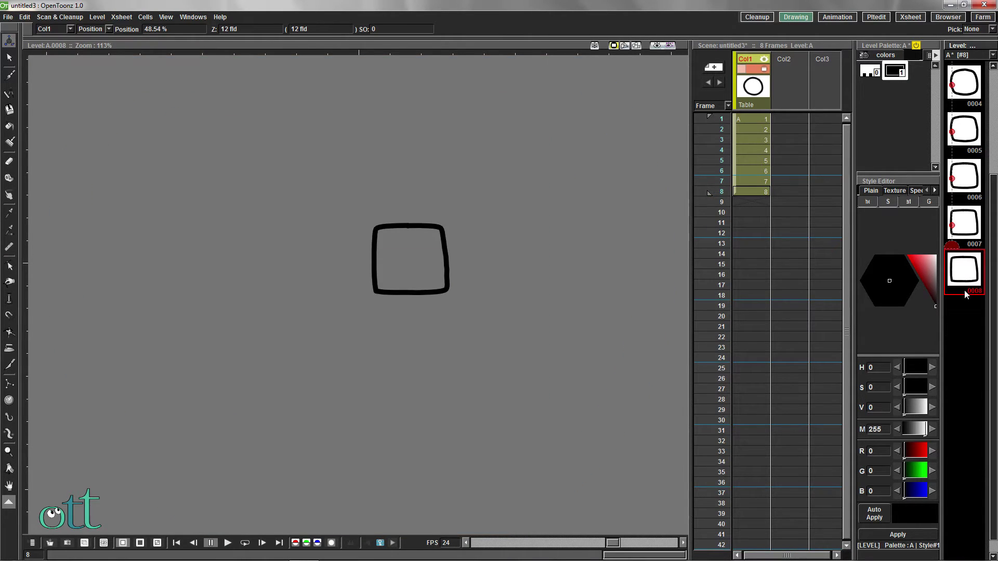
{"action": "right_click", "coordinate": [963, 277]}
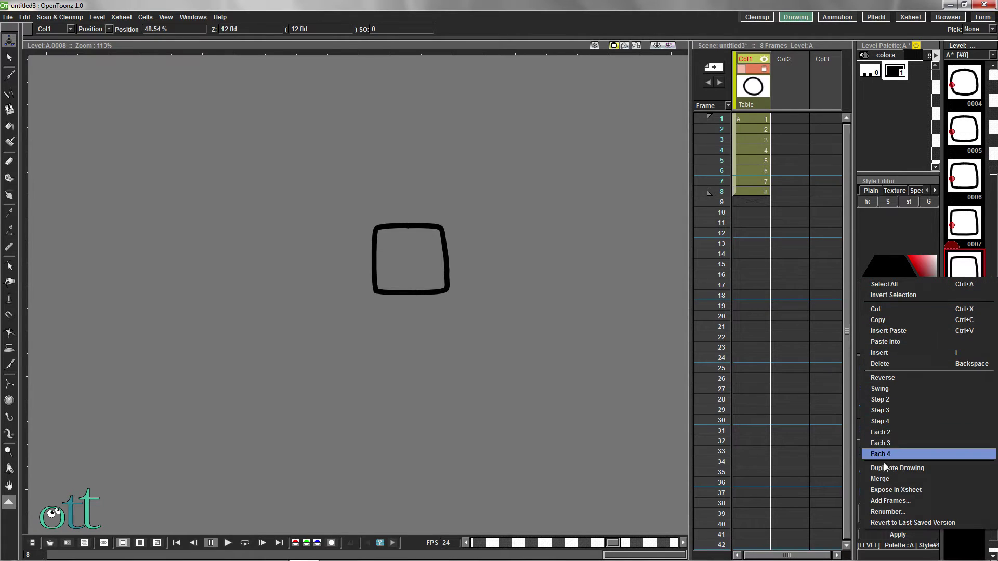
{"action": "left_click", "coordinate": [890, 501]}
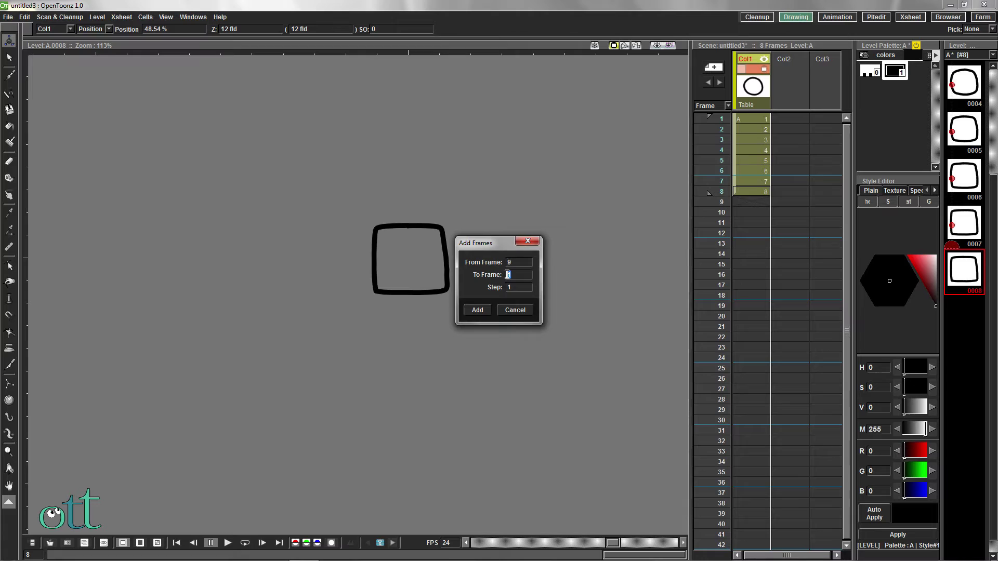
{"action": "type", "text": "27"}
{"action": "left_click", "coordinate": [472, 309]}
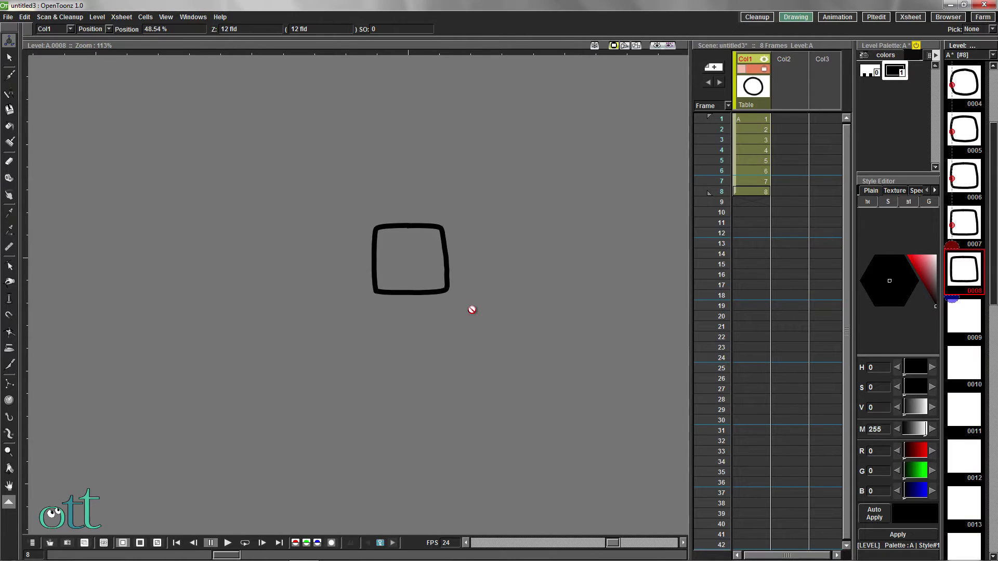
Copy drawing 8 into drawing 13, with onion skin switched on for the preceding drawings
{"action": "right_click", "coordinate": [967, 280]}
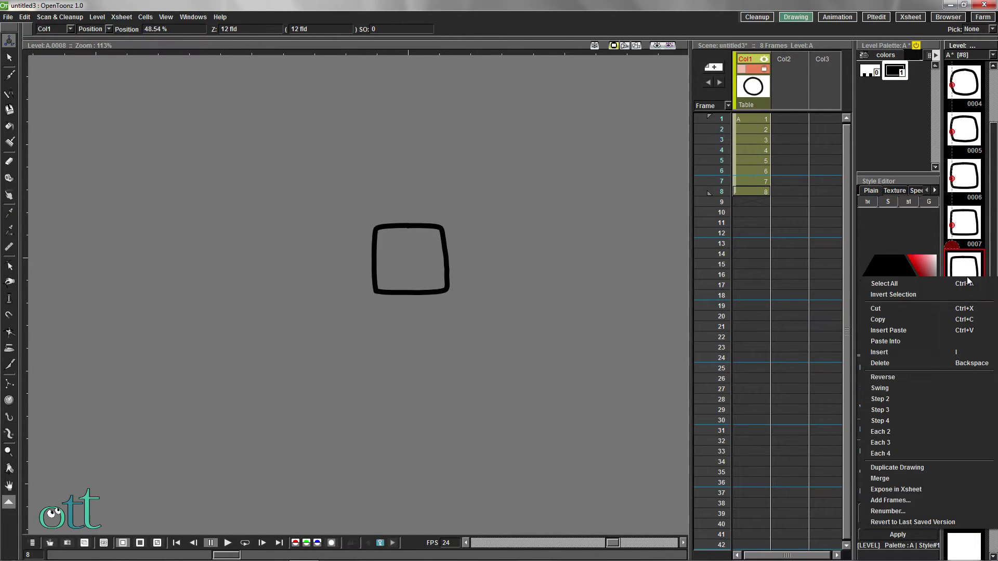
{"action": "left_click", "coordinate": [880, 320]}
{"action": "scroll", "coordinate": [974, 366], "scroll_direction": "down", "scroll_amount": 4}
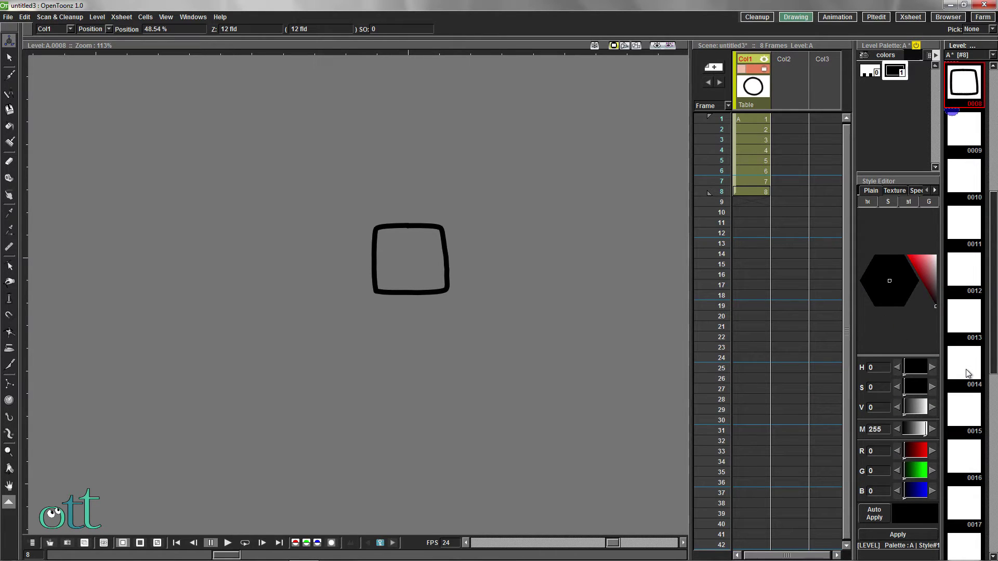
{"action": "scroll", "coordinate": [968, 373], "scroll_direction": "down", "scroll_amount": 2}
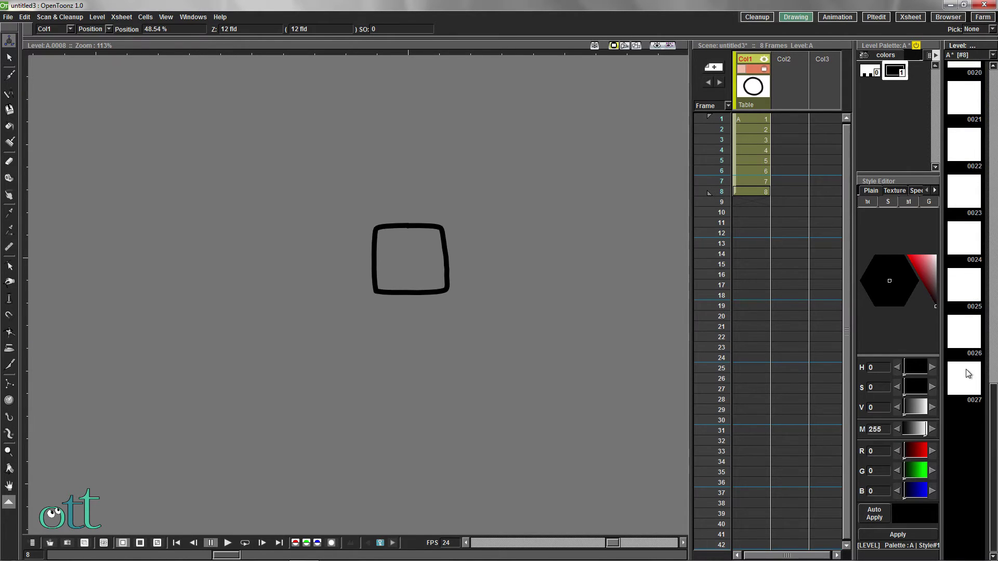
{"action": "scroll", "coordinate": [968, 373], "scroll_direction": "up", "scroll_amount": 3}
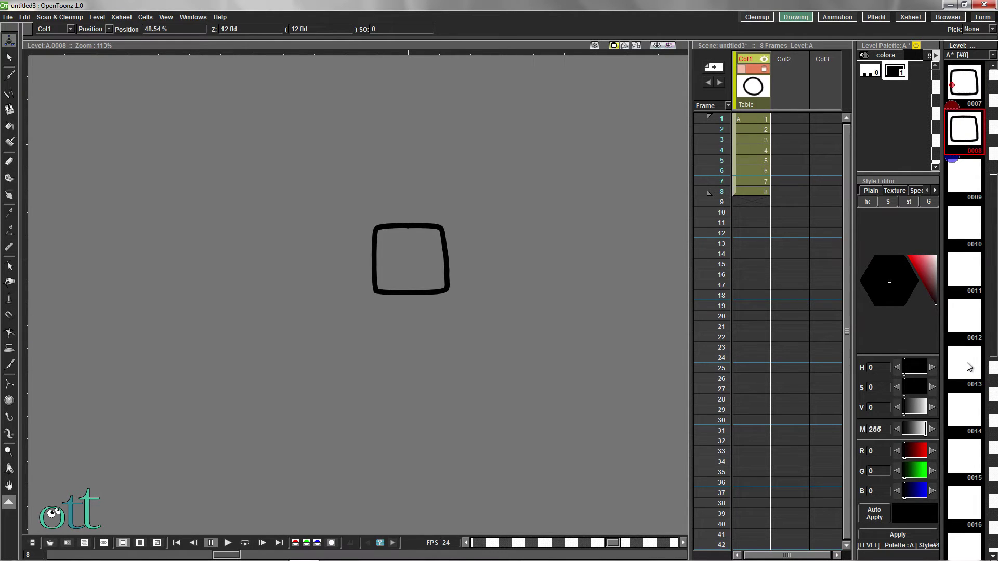
{"action": "left_click", "coordinate": [967, 367]}
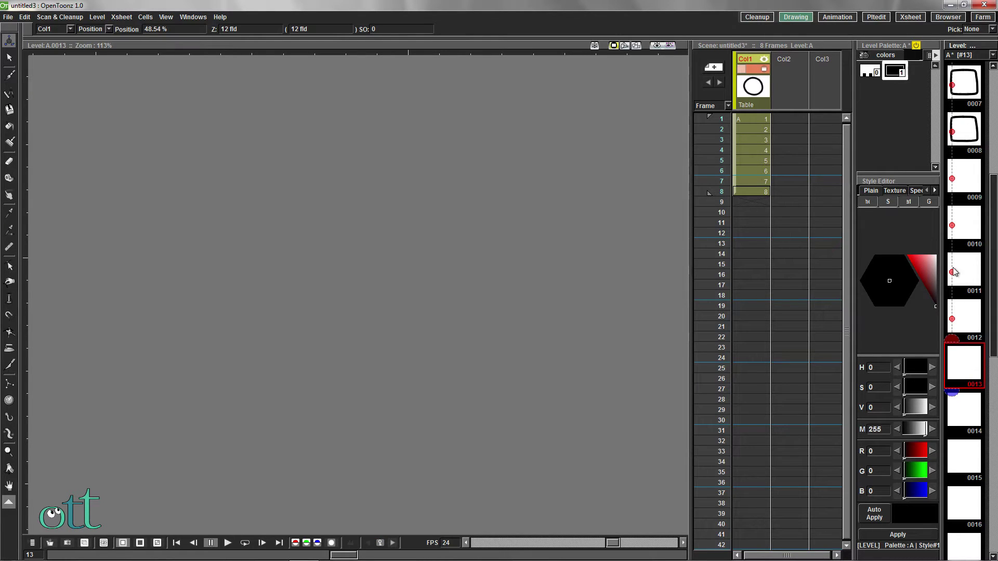
{"action": "left_click_drag", "start_coordinate": [952, 341], "coordinate": [953, 272]}
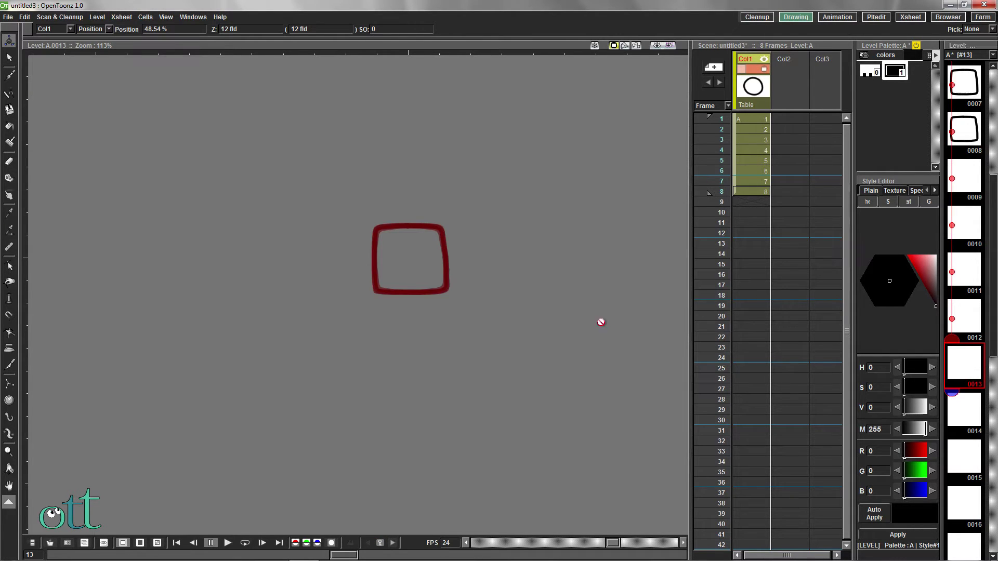
{"action": "right_click", "coordinate": [964, 364]}
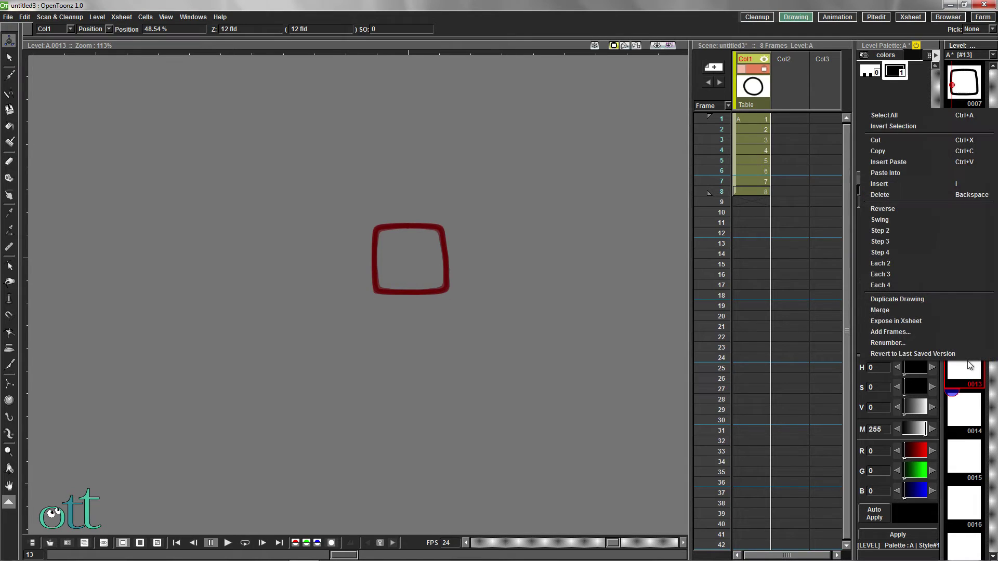
{"action": "left_click", "coordinate": [894, 172]}
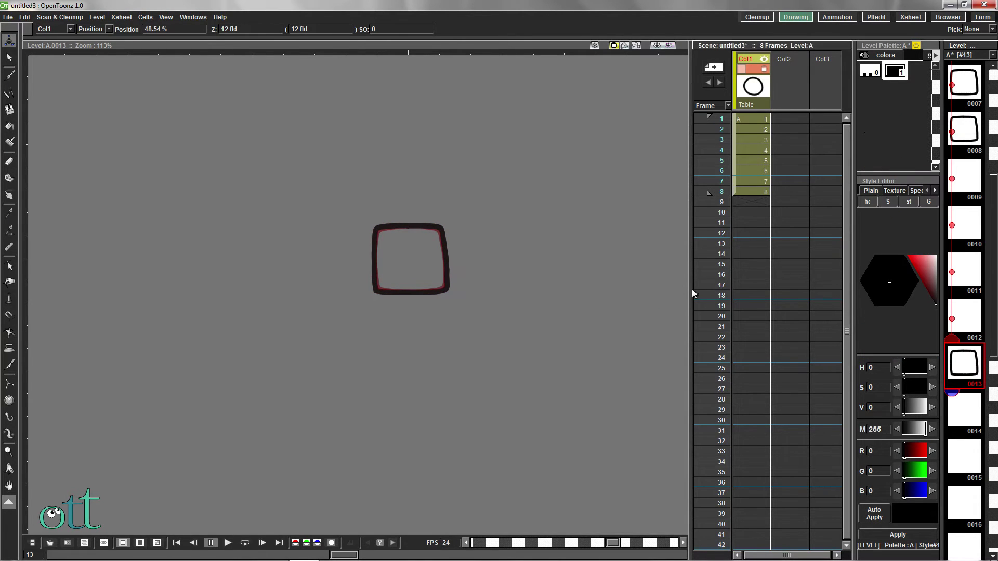
Pull the four corners of drawing 13's square outwards into spikes using the Pinch tool at size 42.11
{"action": "left_click", "coordinate": [9, 282]}
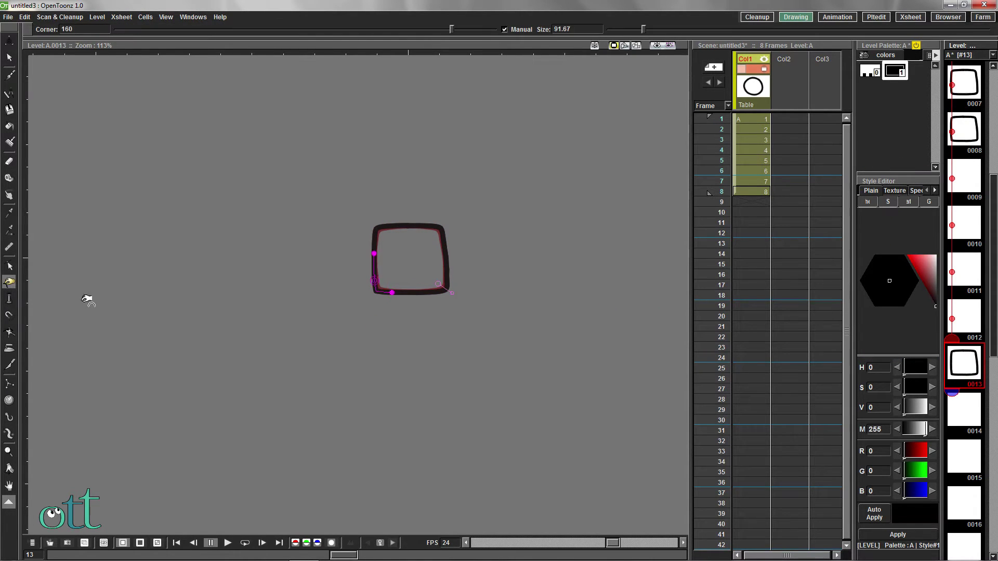
{"action": "scroll", "coordinate": [367, 305], "scroll_direction": "up", "scroll_amount": 2}
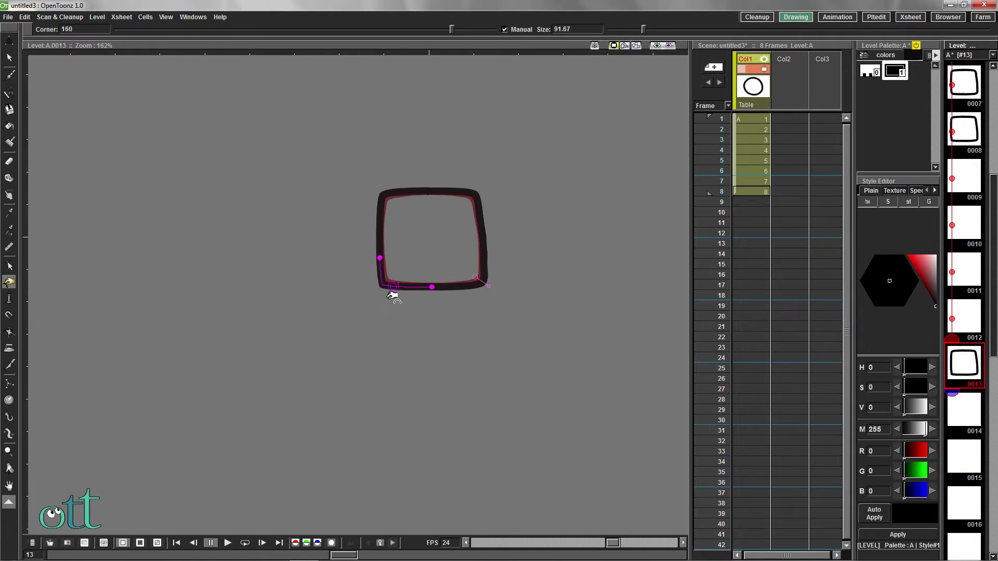
{"action": "left_click_drag", "start_coordinate": [488, 286], "coordinate": [442, 241]}
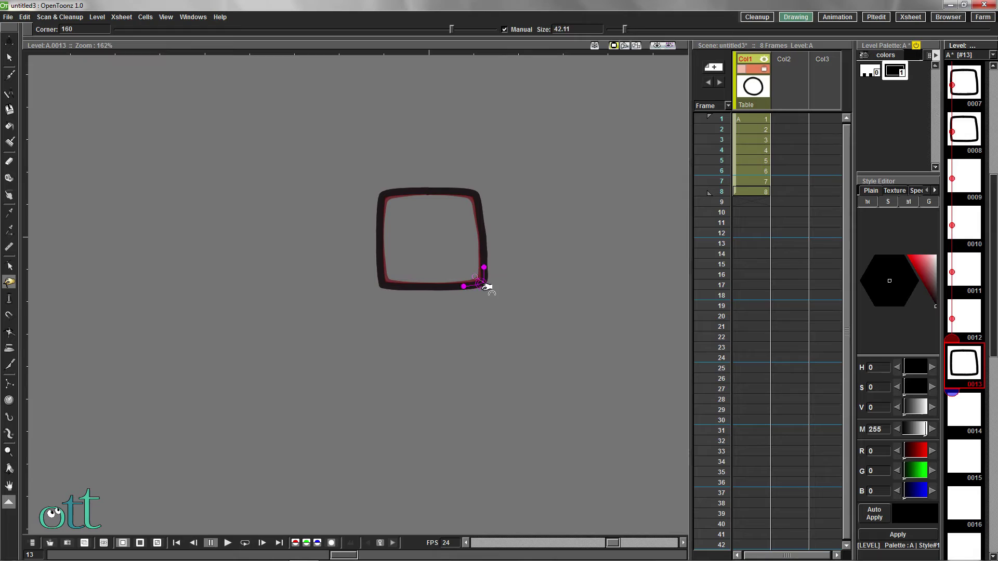
{"action": "left_click_drag", "start_coordinate": [483, 279], "coordinate": [503, 304]}
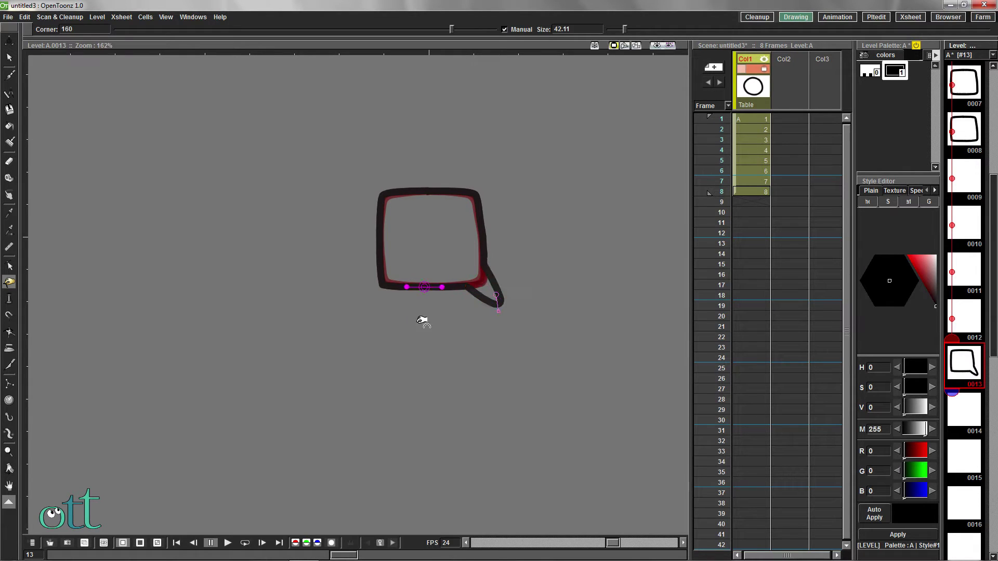
{"action": "left_click_drag", "start_coordinate": [383, 279], "coordinate": [363, 306]}
{"action": "left_click_drag", "start_coordinate": [481, 190], "coordinate": [494, 169]}
{"action": "left_click_drag", "start_coordinate": [386, 189], "coordinate": [365, 173]}
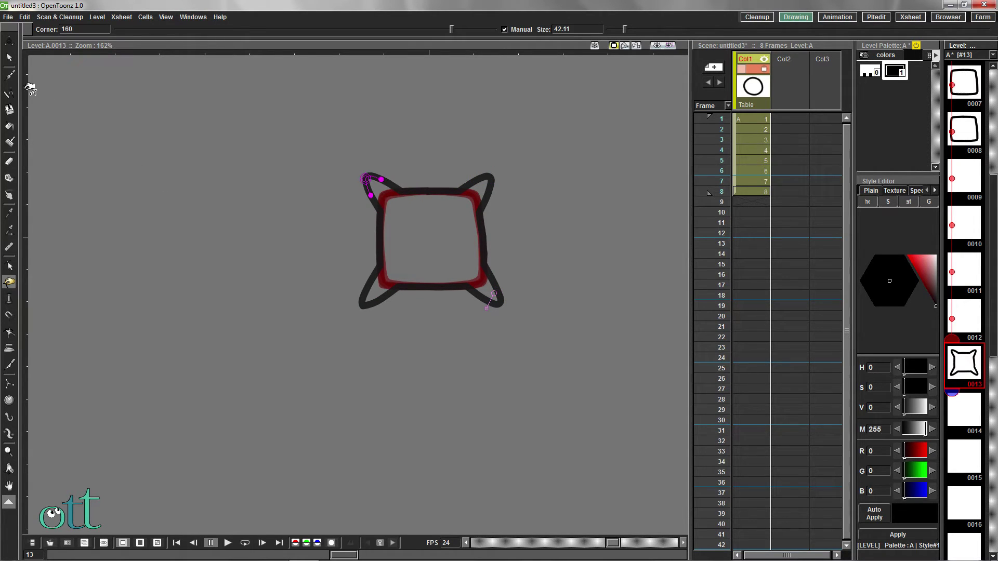
Stretch drawing 13's shape to about 135 % vertically and about 110 % horizontally
{"action": "left_click", "coordinate": [9, 57]}
{"action": "left_click", "coordinate": [428, 286]}
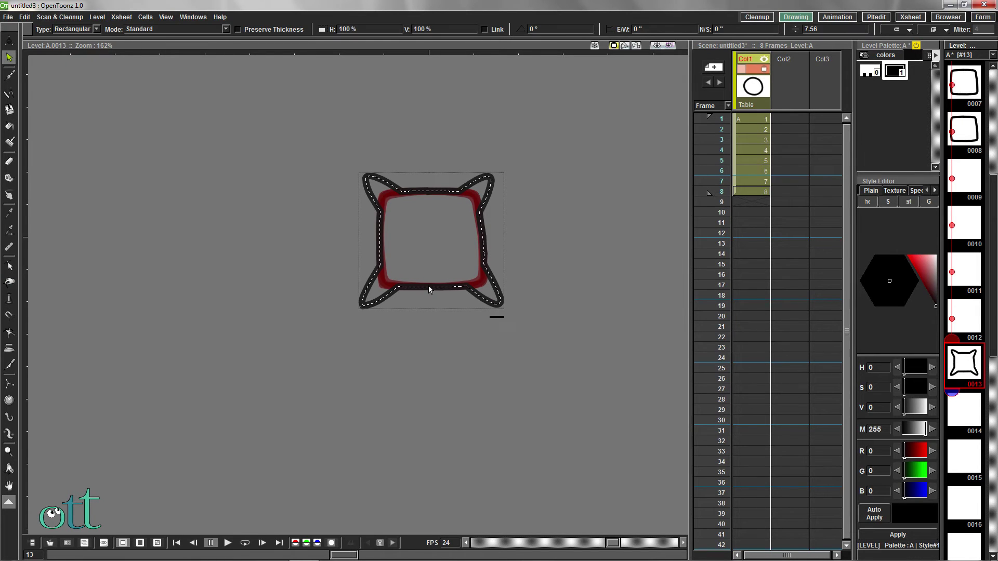
{"action": "left_click_drag", "start_coordinate": [429, 173], "coordinate": [429, 125]}
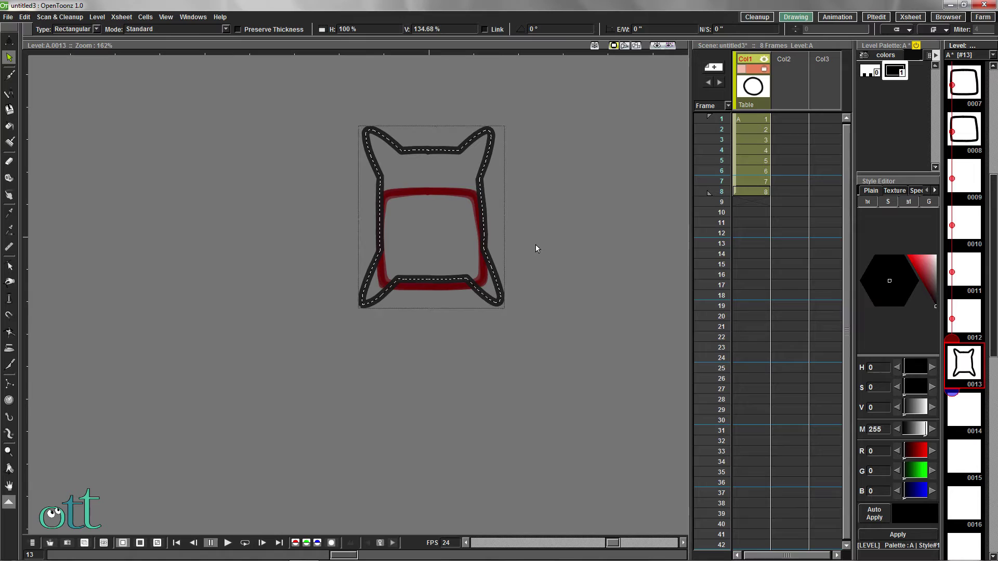
{"action": "left_click_drag", "start_coordinate": [504, 218], "coordinate": [510, 217]}
{"action": "left_click_drag", "start_coordinate": [360, 222], "coordinate": [352, 222]}
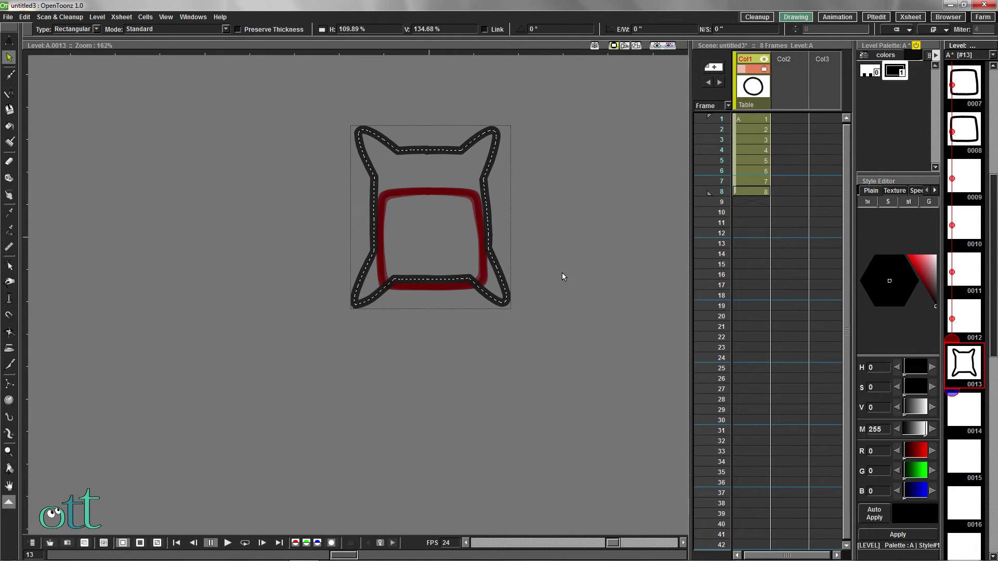
Inbetween drawings 8 to 13 with Ease In / Ease Out interpolation
{"action": "left_click", "coordinate": [968, 137]}
{"action": "left_click", "coordinate": [970, 364], "text": "shift"}
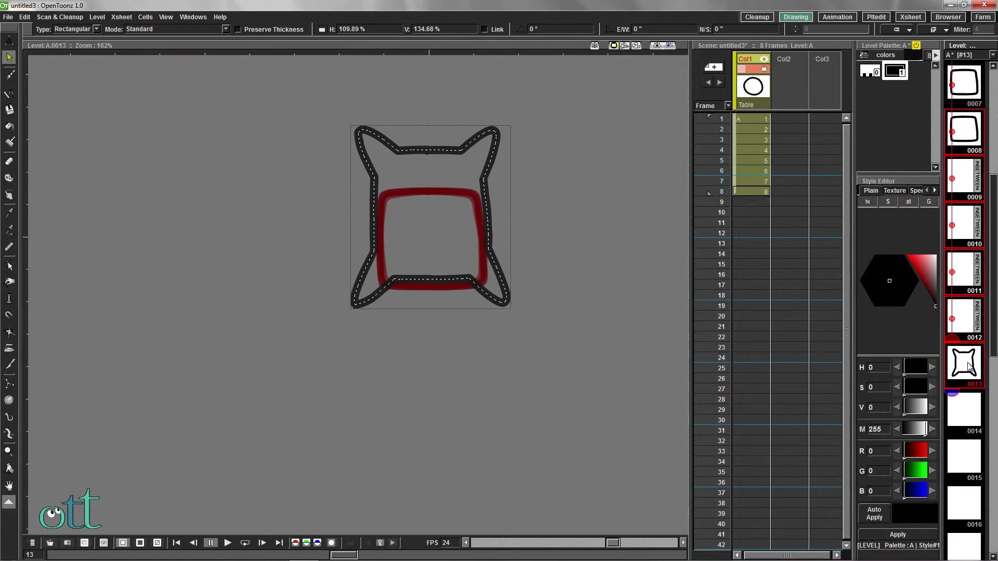
{"action": "left_click", "coordinate": [979, 229]}
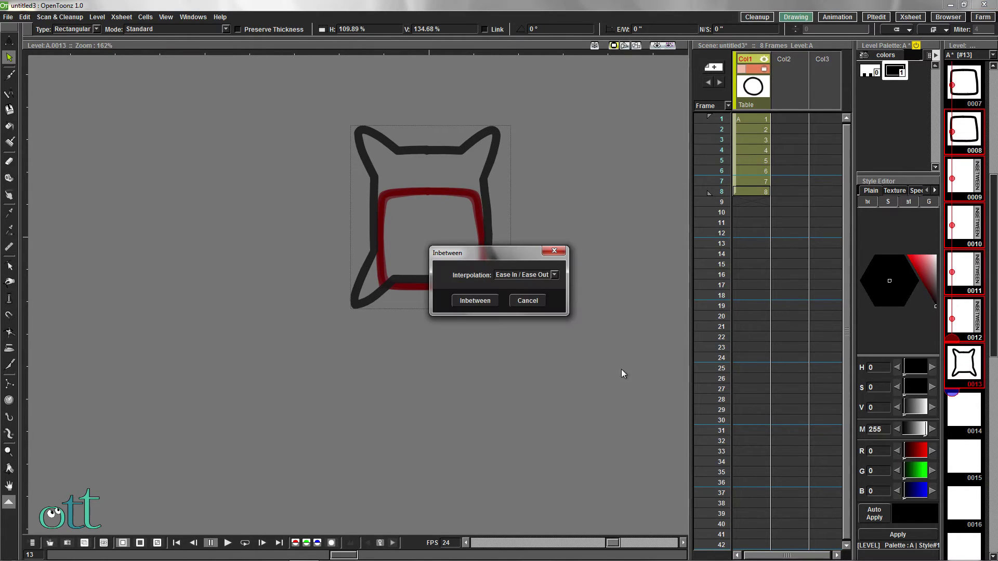
{"action": "left_click", "coordinate": [462, 301]}
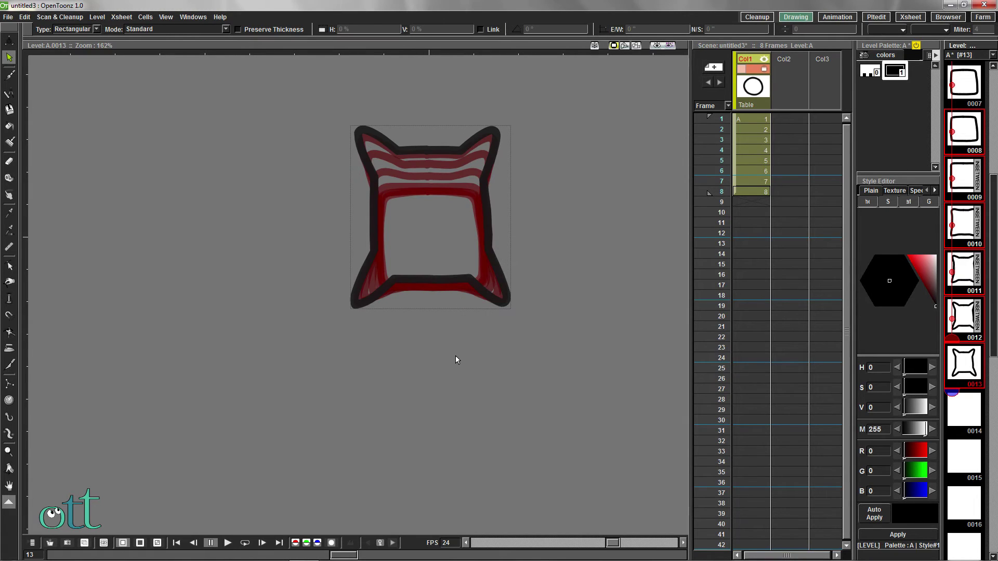
Copy the spiked shape of drawing 13 into drawing 18
{"action": "right_click", "coordinate": [966, 371]}
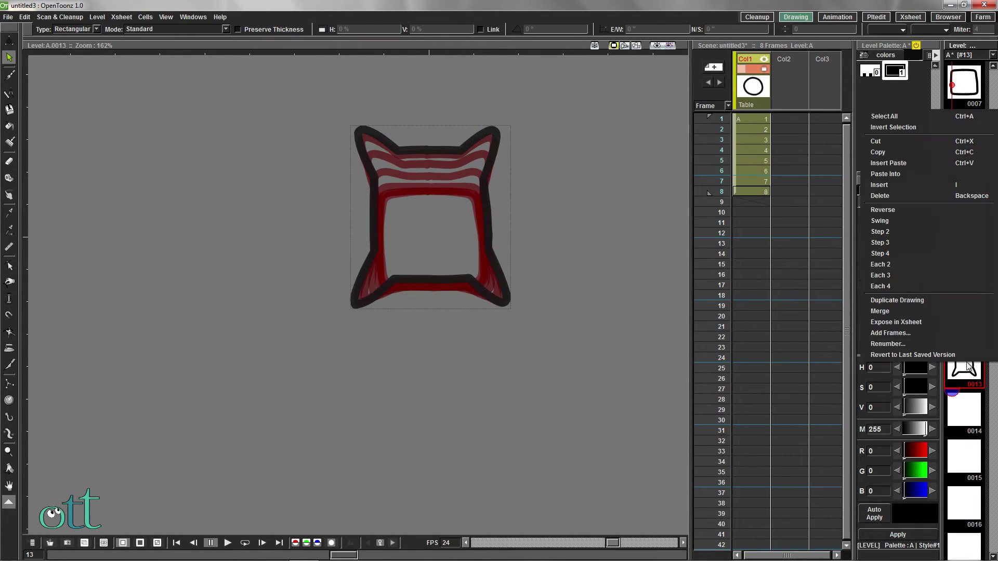
{"action": "left_click", "coordinate": [890, 162]}
{"action": "scroll", "coordinate": [967, 431], "scroll_direction": "down", "scroll_amount": 5}
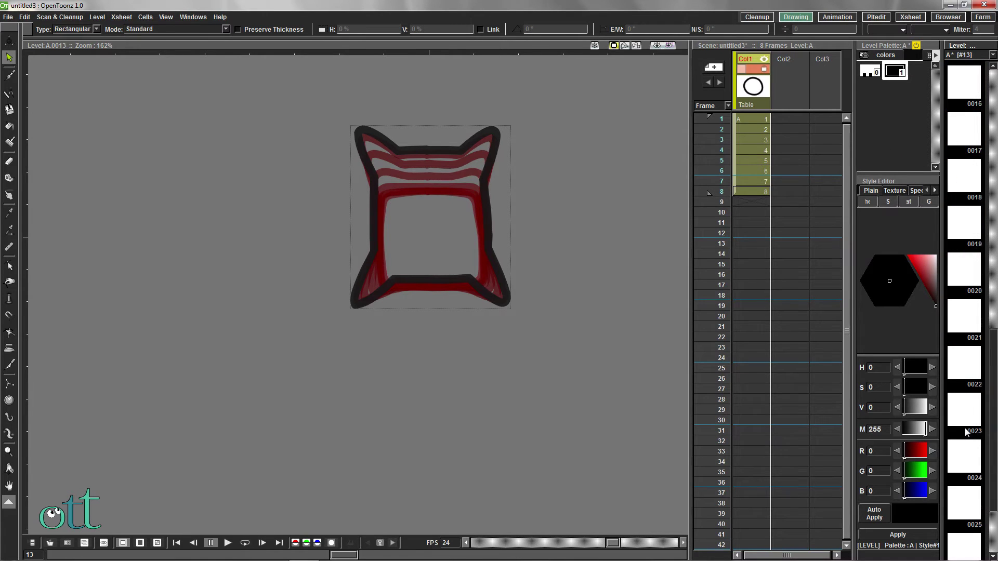
{"action": "scroll", "coordinate": [967, 432], "scroll_direction": "down", "scroll_amount": 1}
{"action": "scroll", "coordinate": [963, 435], "scroll_direction": "up", "scroll_amount": 5}
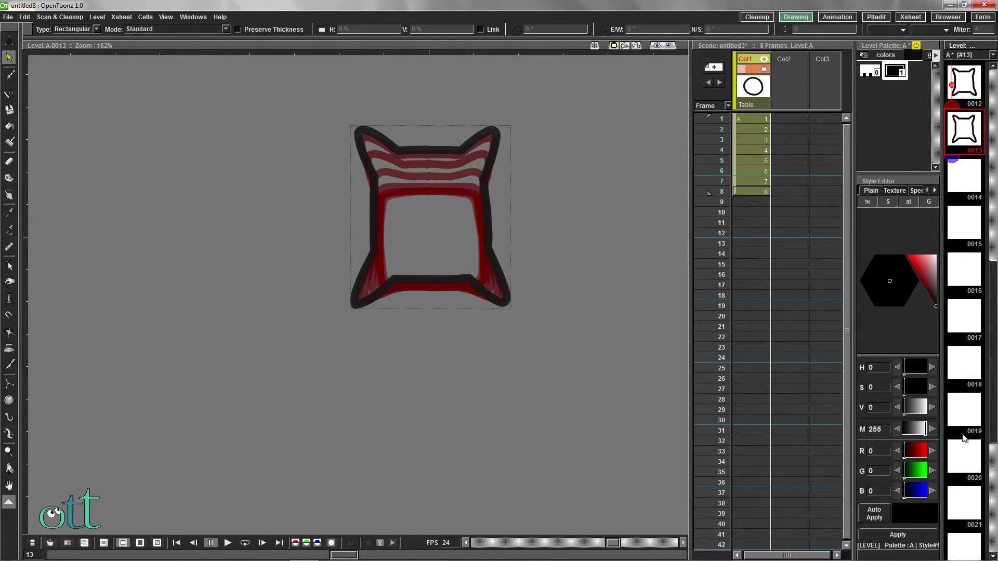
{"action": "left_click", "coordinate": [966, 363]}
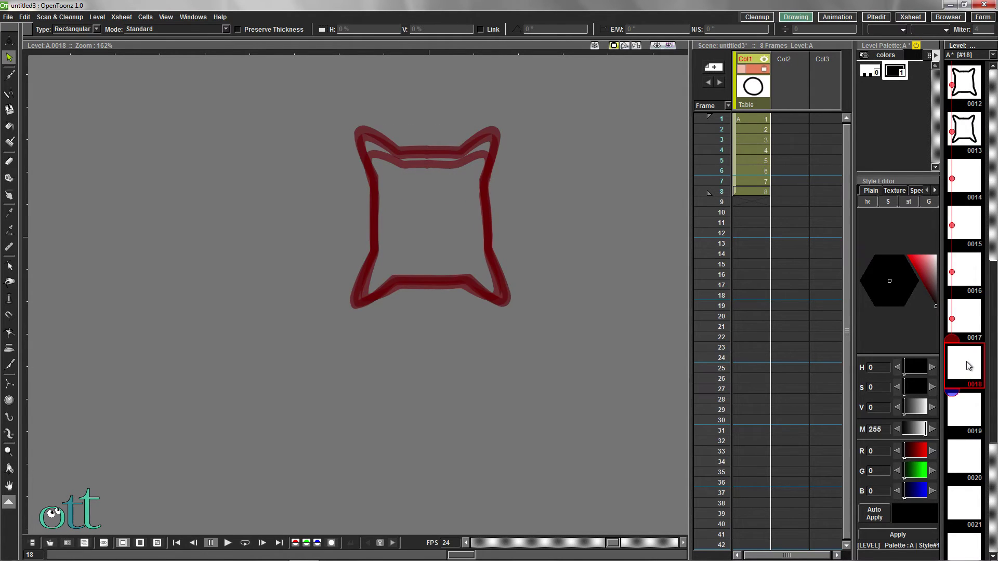
{"action": "right_click", "coordinate": [953, 365]}
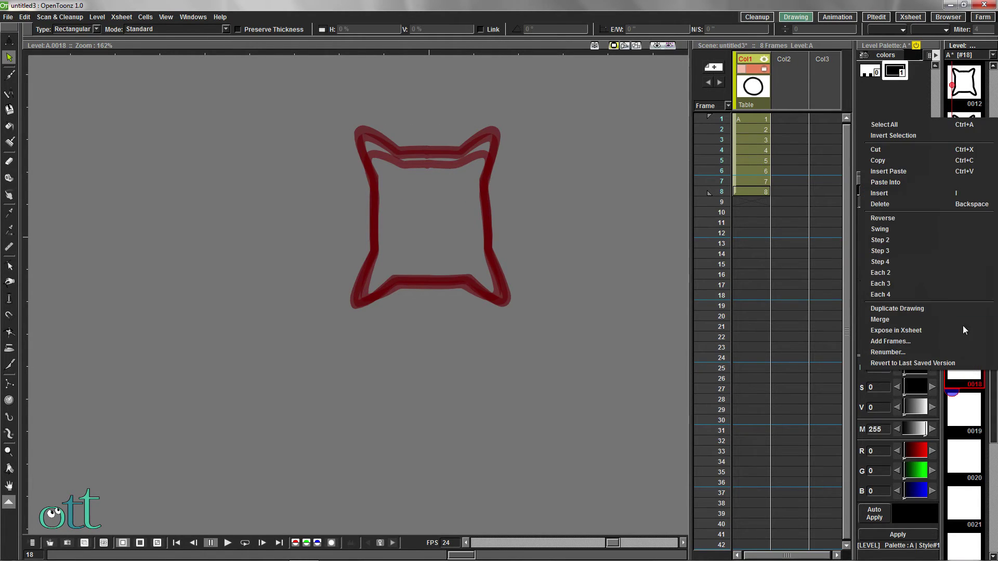
{"action": "left_click", "coordinate": [959, 184]}
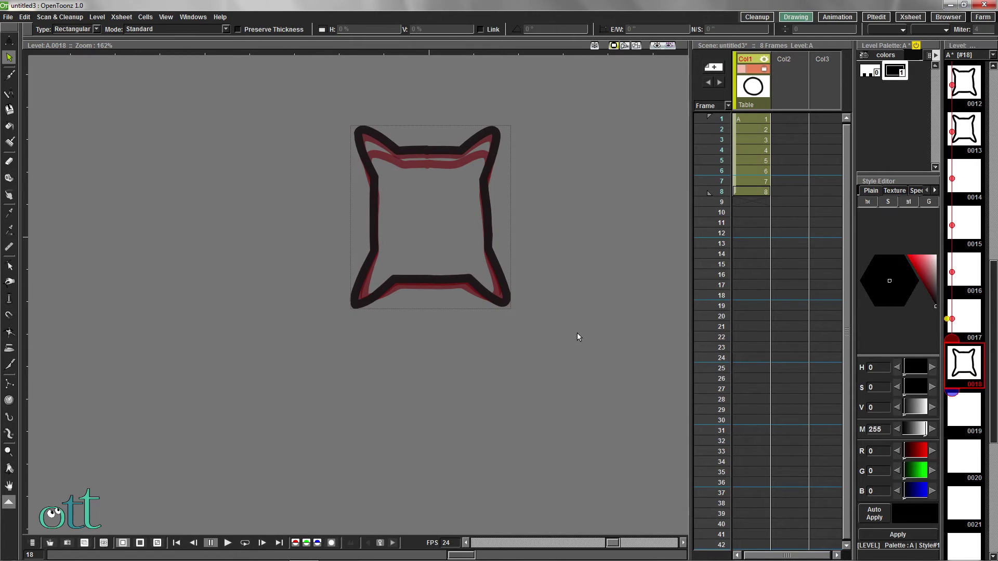
Stretch drawing 18's shape both downwards and upwards to about 119 % vertical scale
{"action": "left_click", "coordinate": [433, 282]}
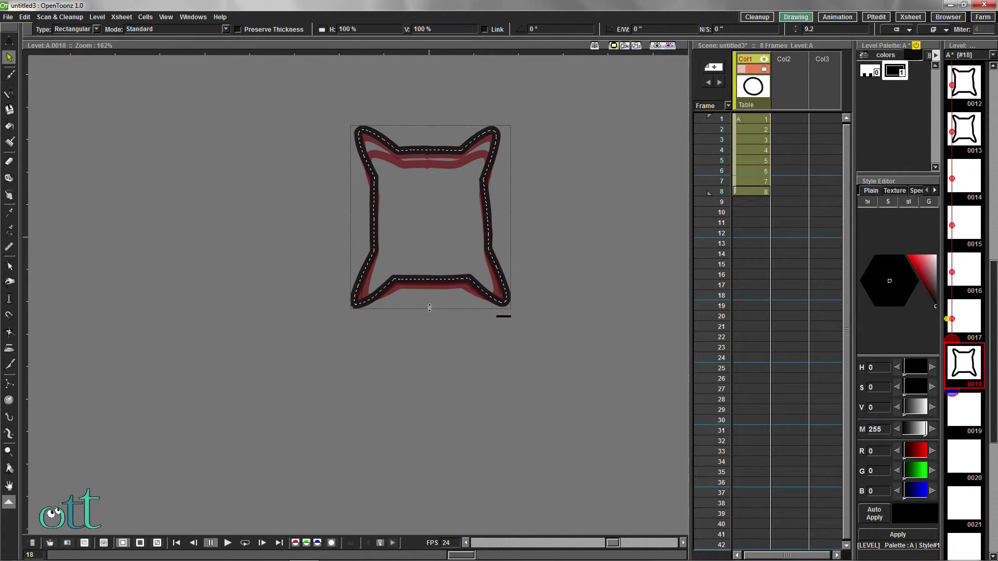
{"action": "left_click_drag", "start_coordinate": [430, 309], "coordinate": [430, 327]}
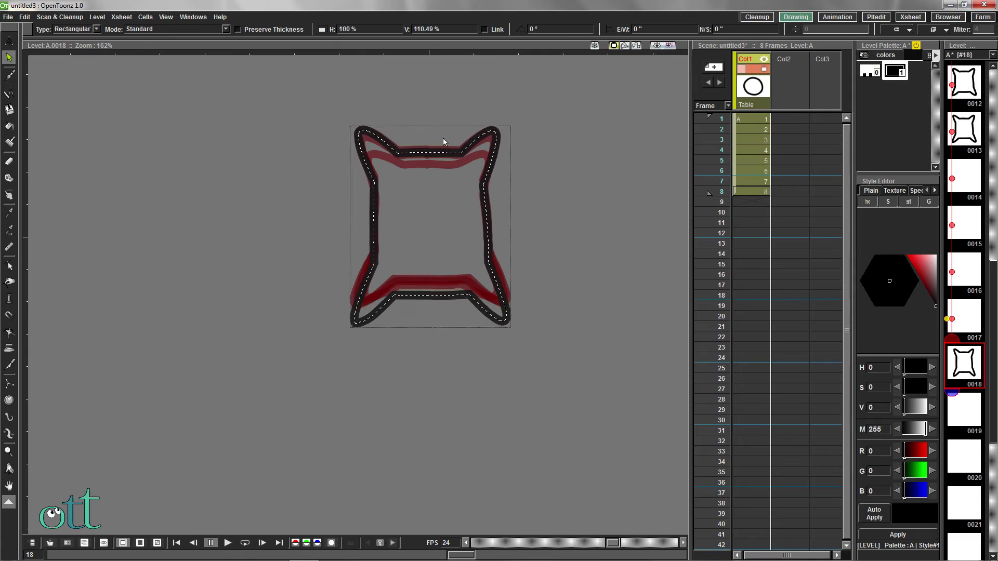
{"action": "left_click_drag", "start_coordinate": [431, 125], "coordinate": [432, 110]}
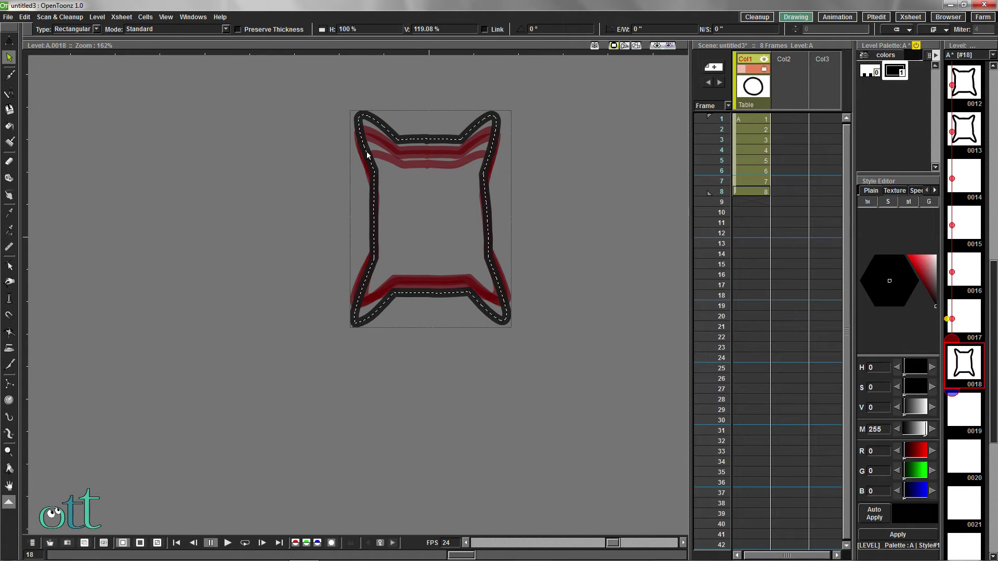
Reshape drawing 18's upper corners into rounder lobes and bend its top edge into two bumps with the Pinch tool
{"action": "left_click", "coordinate": [9, 282]}
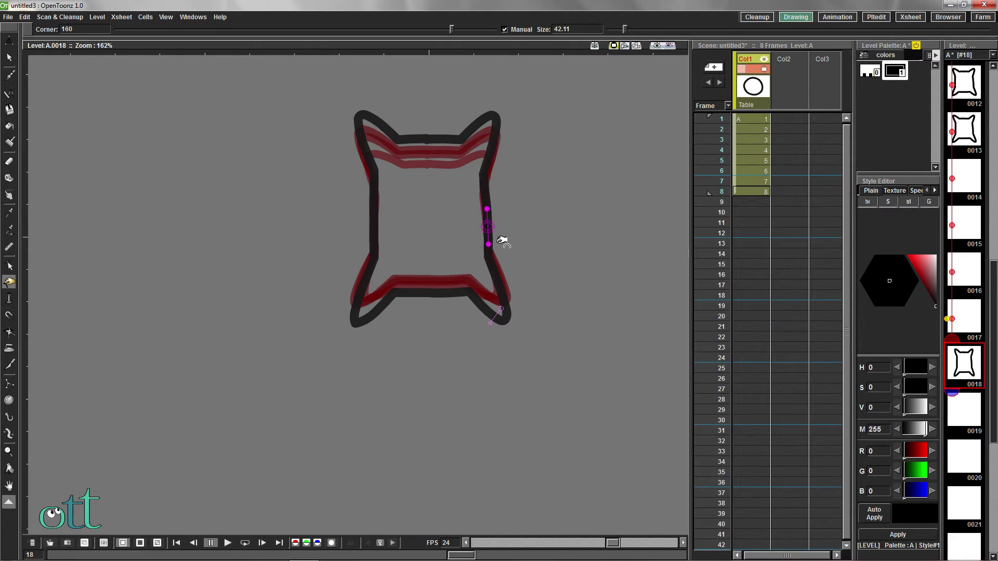
{"action": "mouse_move", "coordinate": [490, 324]}
{"action": "left_mouse_down"}
{"action": "mouse_move", "coordinate": [480, 330]}
{"action": "mouse_move", "coordinate": [514, 280]}
{"action": "left_mouse_up"}
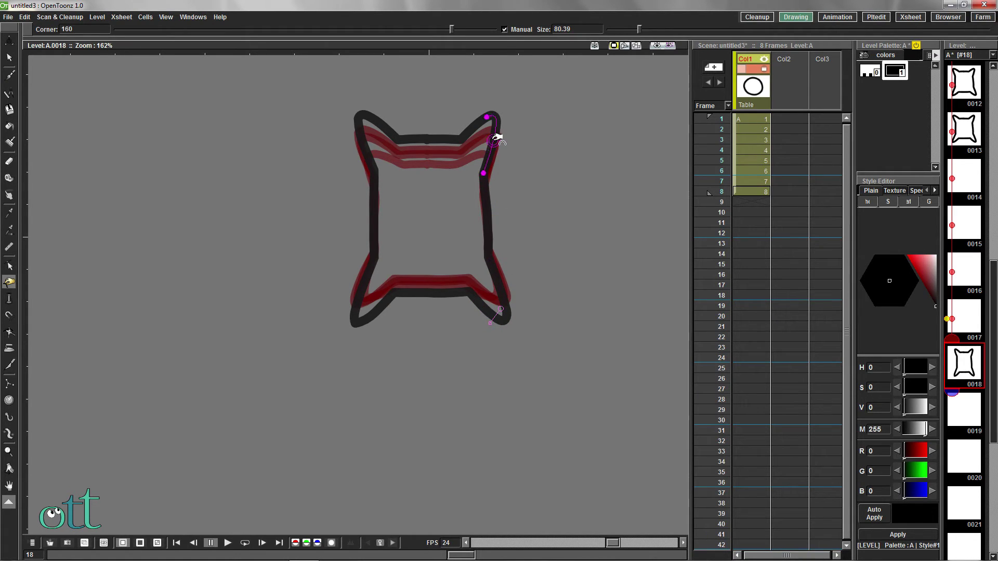
{"action": "left_click_drag", "start_coordinate": [494, 139], "coordinate": [508, 137]}
{"action": "left_click_drag", "start_coordinate": [486, 171], "coordinate": [483, 158]}
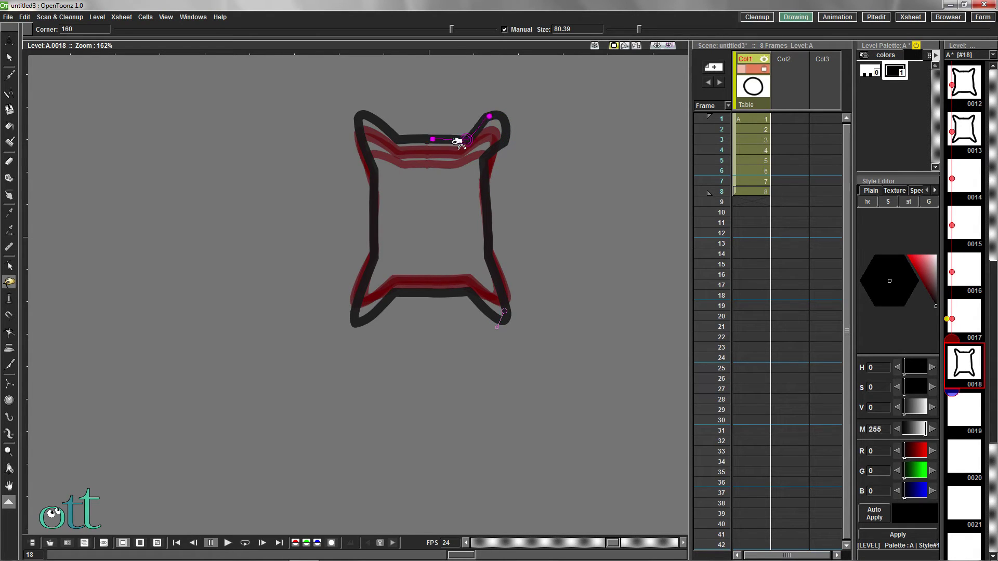
{"action": "left_click_drag", "start_coordinate": [503, 117], "coordinate": [499, 126]}
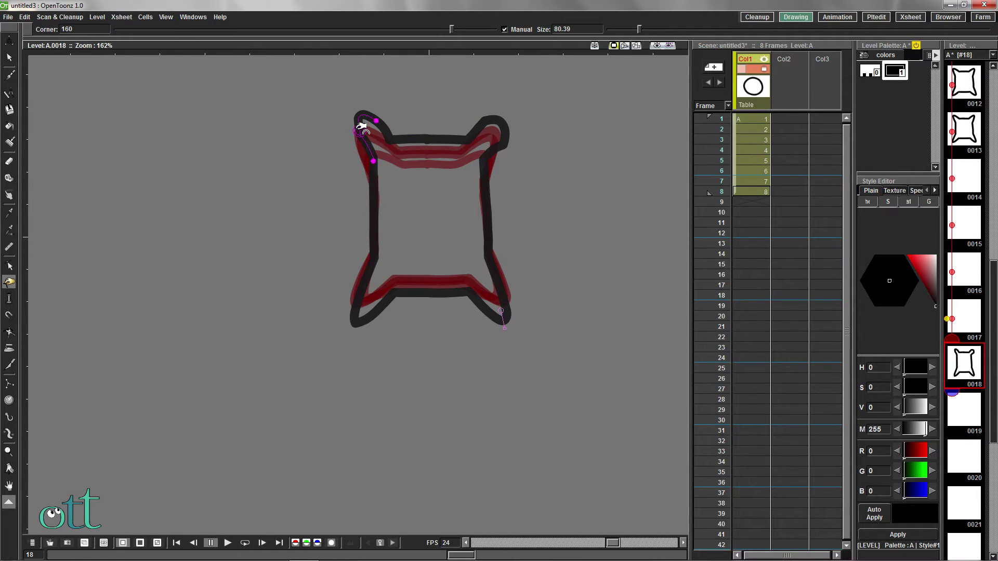
{"action": "left_click_drag", "start_coordinate": [362, 126], "coordinate": [357, 122]}
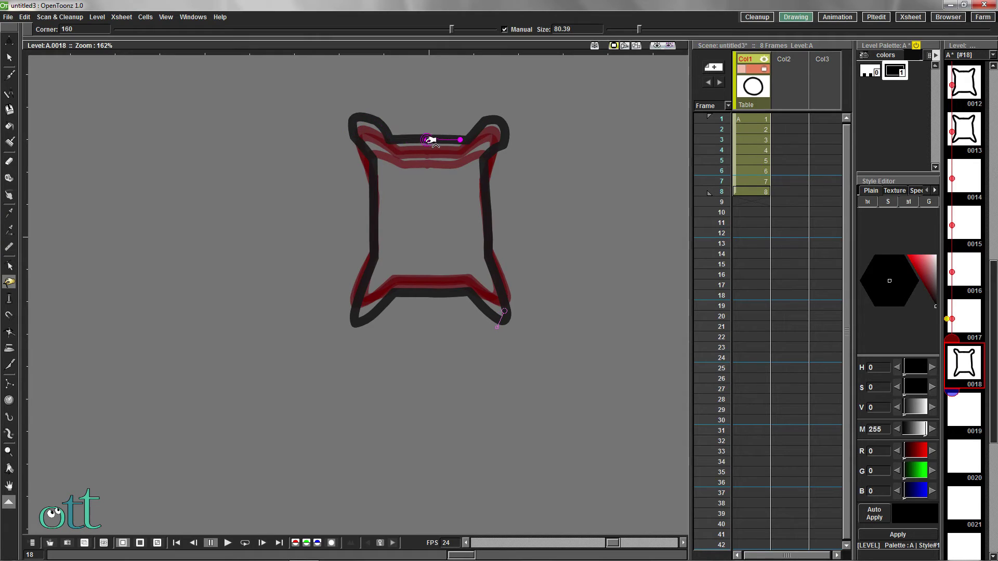
{"action": "left_click_drag", "start_coordinate": [445, 139], "coordinate": [417, 133]}
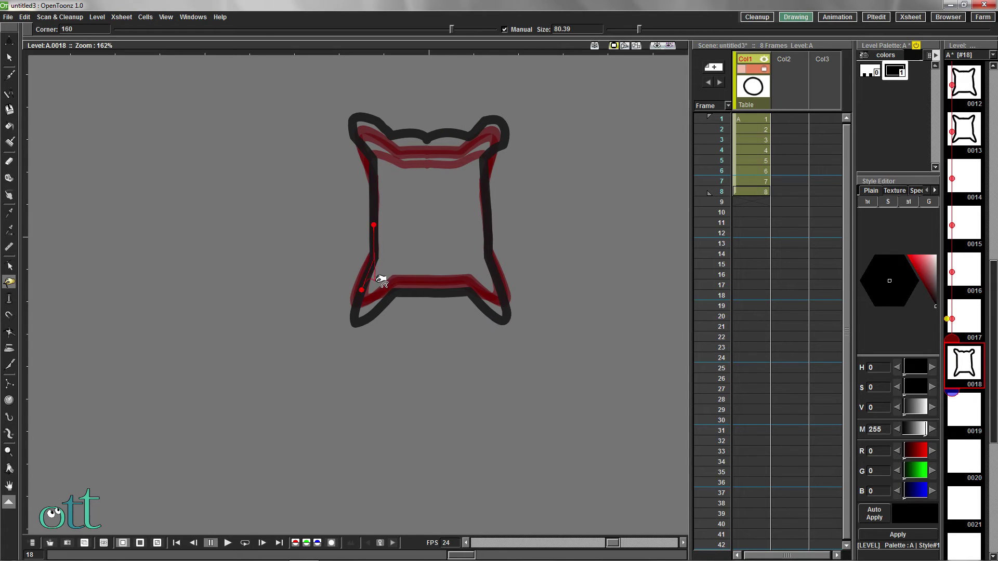
Pinch drawing 18's lower corners into rounded lobes and pull its bottom edge down into a bulge
{"action": "left_click_drag", "start_coordinate": [377, 279], "coordinate": [390, 285]}
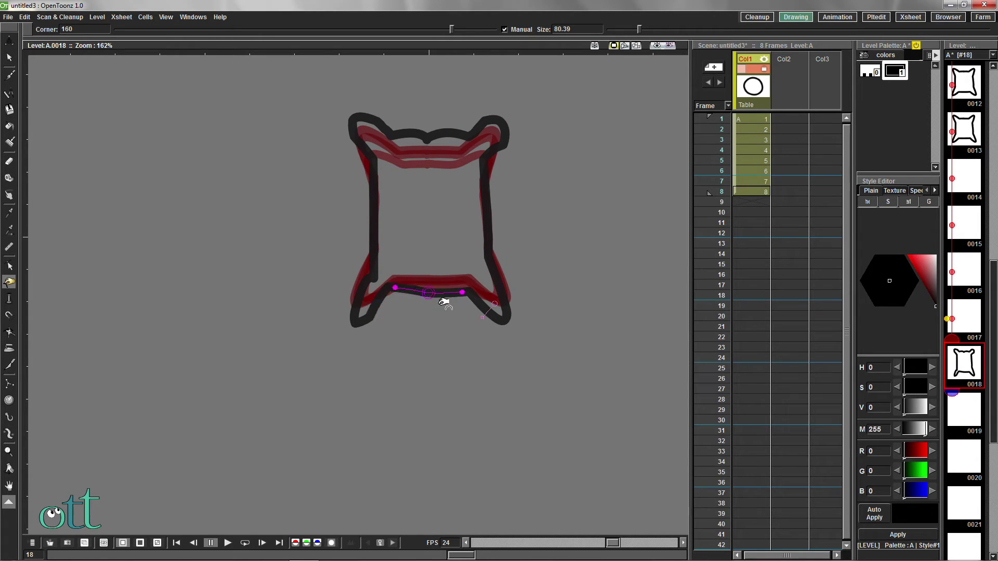
{"action": "mouse_move", "coordinate": [467, 295]}
{"action": "left_mouse_down"}
{"action": "mouse_move", "coordinate": [494, 264]}
{"action": "mouse_move", "coordinate": [513, 299]}
{"action": "mouse_move", "coordinate": [482, 305]}
{"action": "left_mouse_up"}
{"action": "left_click_drag", "start_coordinate": [379, 305], "coordinate": [382, 281]}
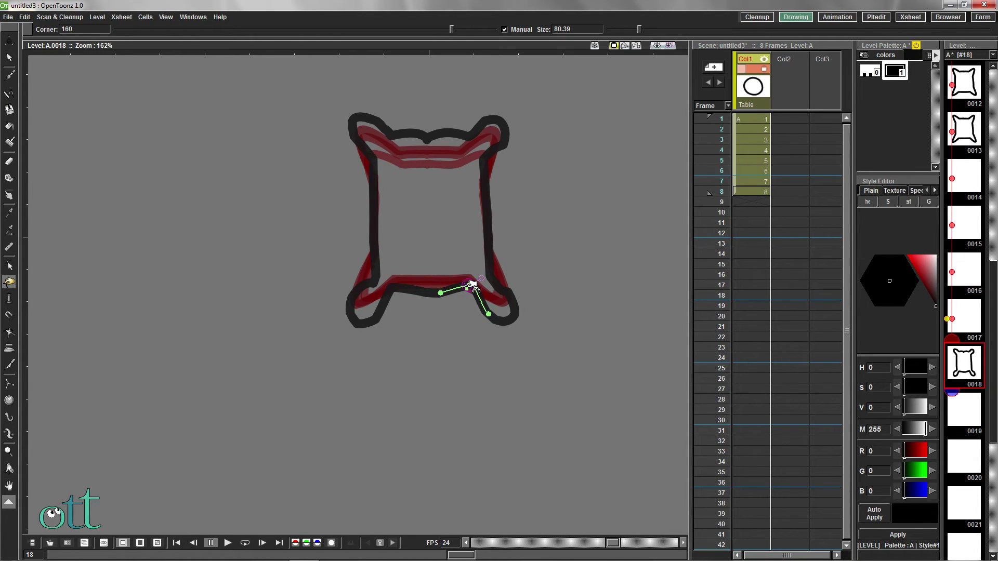
{"action": "left_click_drag", "start_coordinate": [481, 279], "coordinate": [477, 306]}
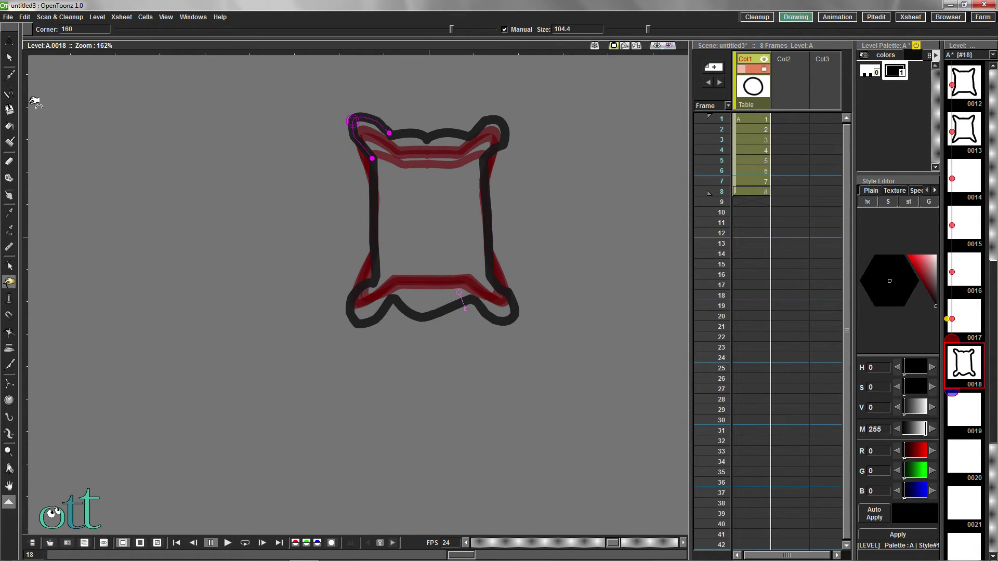
Edit drawing 18's control points to smooth the top edge into a single arch and raise the bend below the upper-left corner
{"action": "left_click", "coordinate": [9, 57]}
{"action": "scroll", "coordinate": [438, 225], "scroll_direction": "up", "scroll_amount": 1}
{"action": "scroll", "coordinate": [438, 224], "scroll_direction": "up", "scroll_amount": 1}
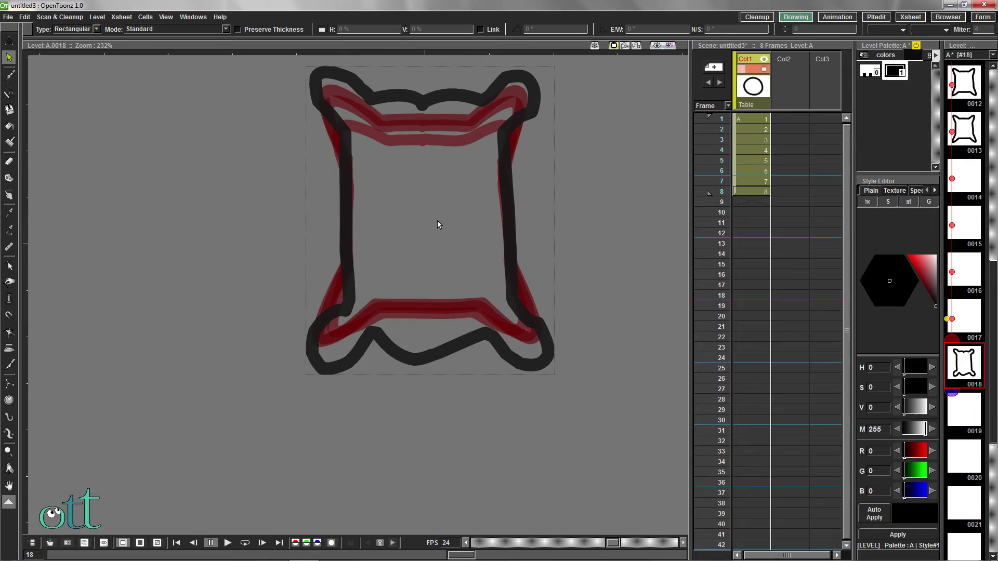
{"action": "left_click", "coordinate": [427, 146]}
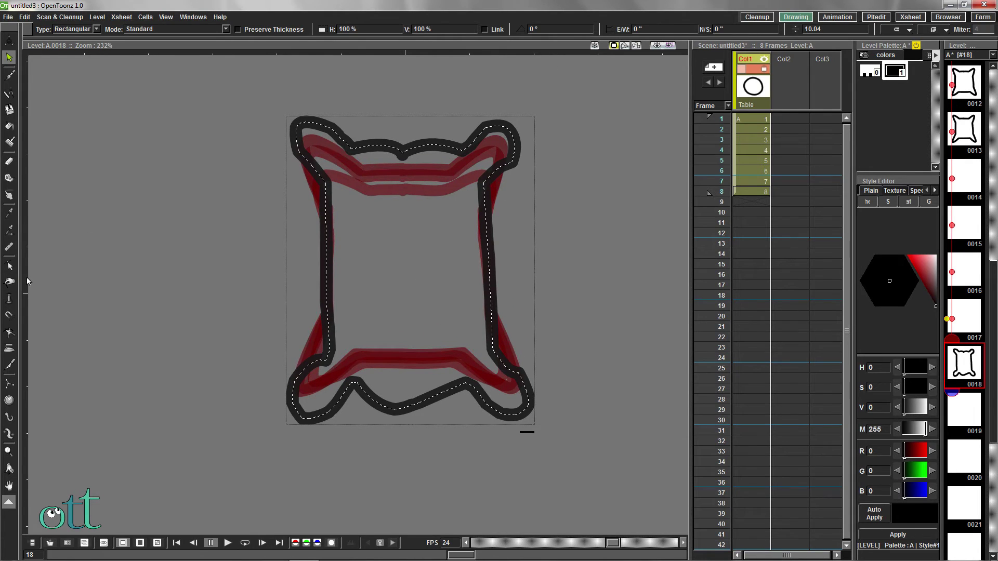
{"action": "left_click", "coordinate": [9, 265]}
{"action": "left_click", "coordinate": [423, 148]}
{"action": "mouse_move", "coordinate": [400, 151]}
{"action": "left_mouse_down"}
{"action": "mouse_move", "coordinate": [388, 141]}
{"action": "mouse_move", "coordinate": [432, 142]}
{"action": "mouse_move", "coordinate": [345, 156]}
{"action": "mouse_move", "coordinate": [338, 141]}
{"action": "left_mouse_up"}
{"action": "left_click_drag", "start_coordinate": [325, 182], "coordinate": [325, 171]}
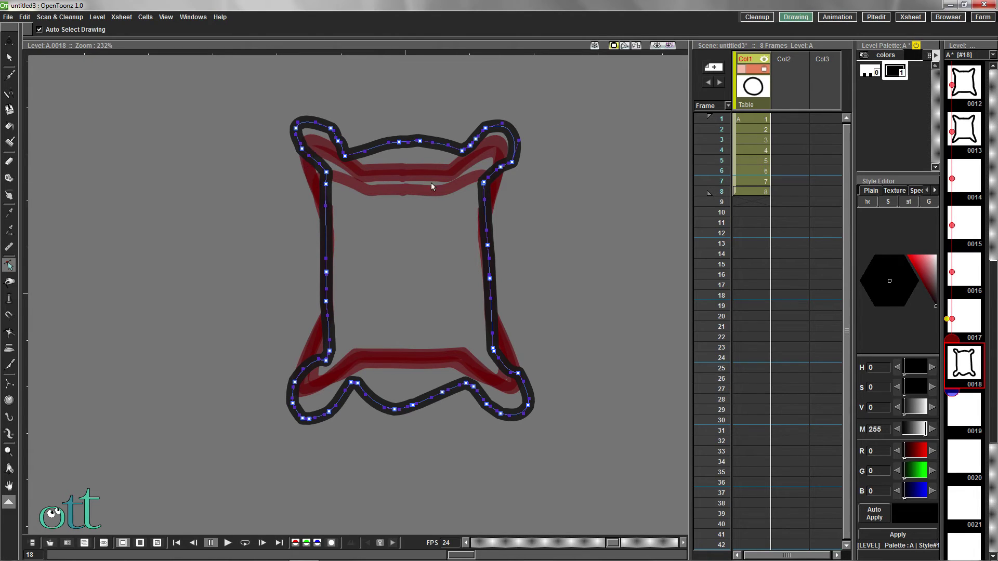
Move drawing 18's control points to tighten the upper-right corner and bulge the right edge outwards in two curves
{"action": "left_click_drag", "start_coordinate": [463, 150], "coordinate": [488, 130]}
{"action": "left_click_drag", "start_coordinate": [512, 162], "coordinate": [481, 175]}
{"action": "mouse_move", "coordinate": [487, 245]}
{"action": "left_mouse_down"}
{"action": "mouse_move", "coordinate": [498, 245]}
{"action": "mouse_move", "coordinate": [495, 292]}
{"action": "mouse_move", "coordinate": [509, 301]}
{"action": "left_mouse_up"}
{"action": "left_click_drag", "start_coordinate": [493, 348], "coordinate": [508, 327]}
{"action": "mouse_move", "coordinate": [505, 278]}
{"action": "left_mouse_down"}
{"action": "mouse_move", "coordinate": [489, 280]}
{"action": "mouse_move", "coordinate": [504, 299]}
{"action": "mouse_move", "coordinate": [515, 295]}
{"action": "mouse_move", "coordinate": [512, 385]}
{"action": "mouse_move", "coordinate": [504, 382]}
{"action": "mouse_move", "coordinate": [518, 378]}
{"action": "mouse_move", "coordinate": [535, 408]}
{"action": "left_mouse_up"}
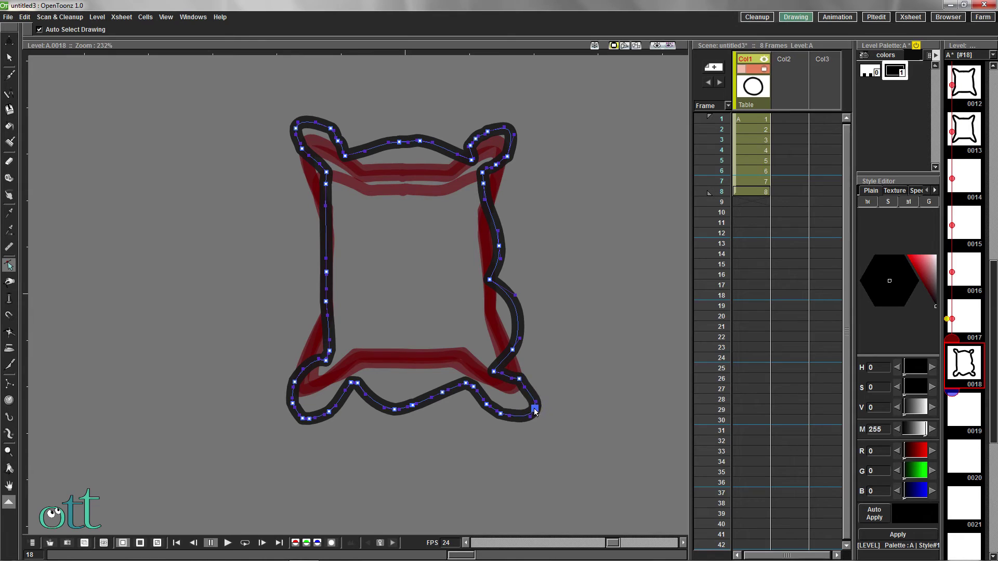
Extend drawing 18's lower-right corner outwards and round the bottom edge into an even curve using its control points
{"action": "left_click", "coordinate": [496, 371]}
{"action": "mouse_move", "coordinate": [497, 375]}
{"action": "left_mouse_down"}
{"action": "mouse_move", "coordinate": [476, 390]}
{"action": "mouse_move", "coordinate": [487, 407]}
{"action": "mouse_move", "coordinate": [549, 414]}
{"action": "left_mouse_up"}
{"action": "left_click", "coordinate": [466, 387]}
{"action": "mouse_move", "coordinate": [466, 389]}
{"action": "left_mouse_down"}
{"action": "mouse_move", "coordinate": [458, 407]}
{"action": "mouse_move", "coordinate": [404, 412]}
{"action": "left_mouse_up"}
{"action": "left_click_drag", "start_coordinate": [467, 403], "coordinate": [469, 398]}
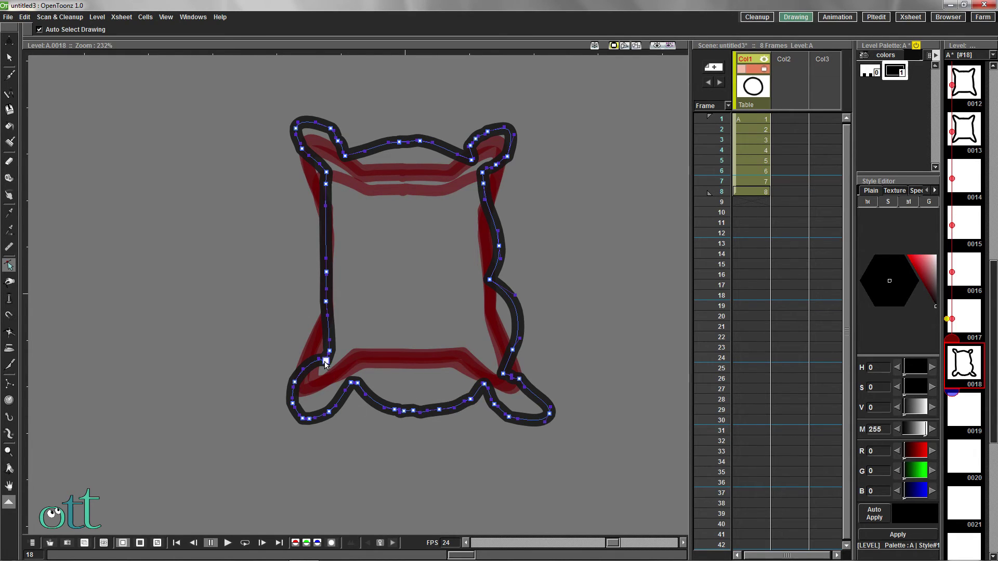
Move the control points of drawing 18's lower-left corner inwards to make it a narrower lobe
{"action": "mouse_move", "coordinate": [295, 382]}
{"action": "left_mouse_down"}
{"action": "mouse_move", "coordinate": [306, 385]}
{"action": "mouse_move", "coordinate": [303, 403]}
{"action": "mouse_move", "coordinate": [336, 410]}
{"action": "mouse_move", "coordinate": [322, 413]}
{"action": "left_mouse_up"}
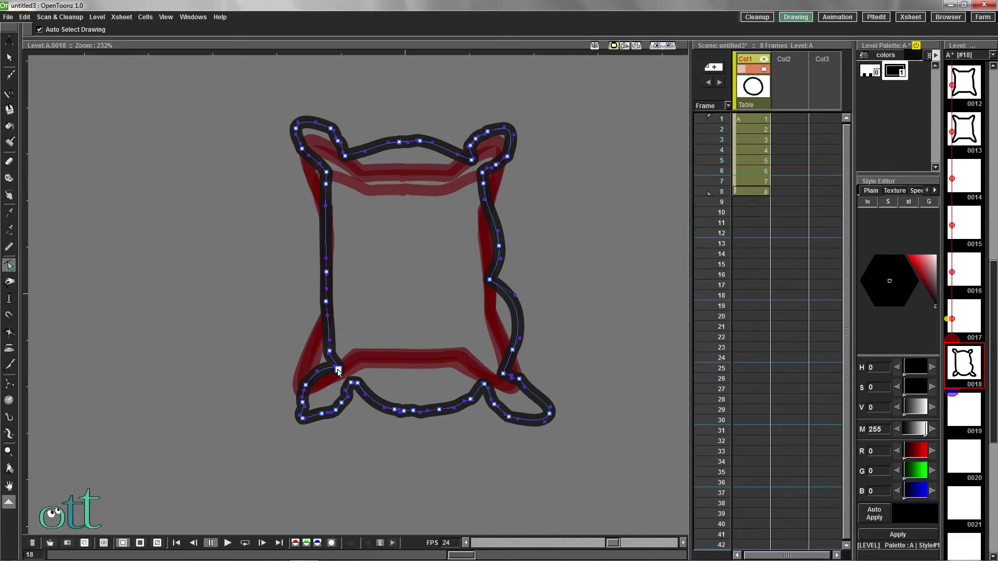
{"action": "left_click_drag", "start_coordinate": [339, 369], "coordinate": [304, 410]}
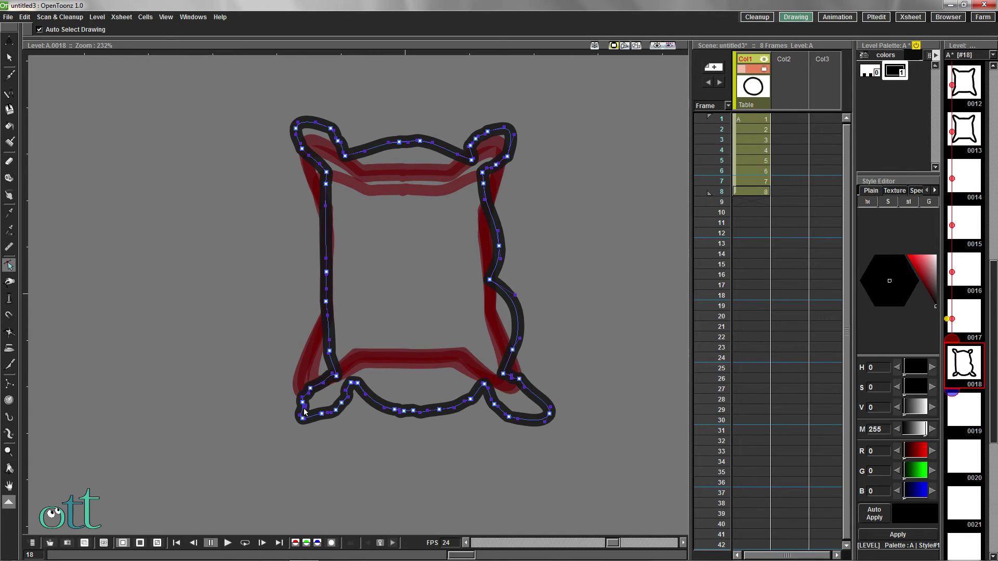
{"action": "left_click", "coordinate": [320, 415]}
Bulge drawing 18's left edge slightly outwards by shifting its control points
{"action": "left_click_drag", "start_coordinate": [326, 272], "coordinate": [322, 262]}
{"action": "left_click_drag", "start_coordinate": [326, 301], "coordinate": [316, 302]}
{"action": "left_click", "coordinate": [323, 263]}
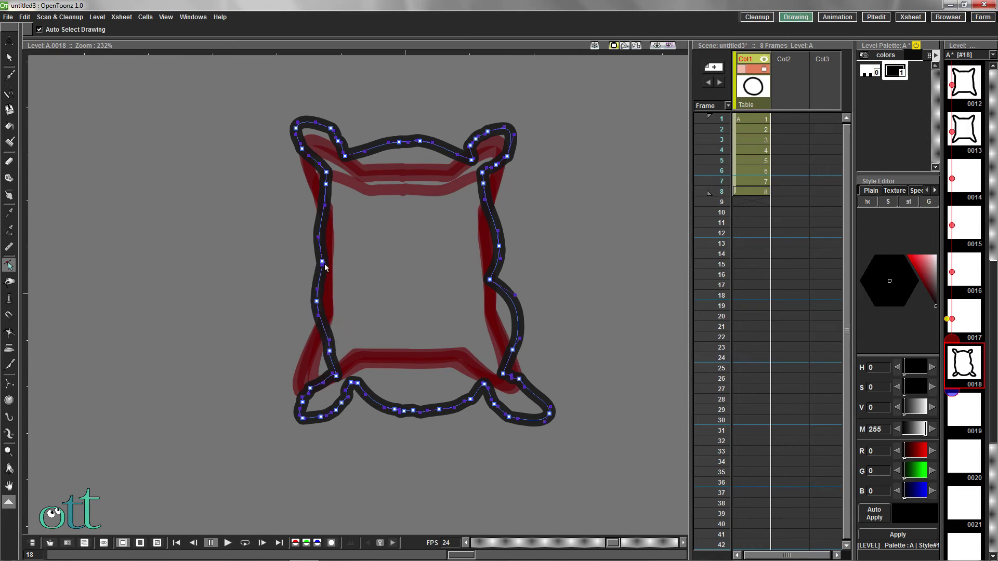
{"action": "left_click_drag", "start_coordinate": [330, 351], "coordinate": [317, 342]}
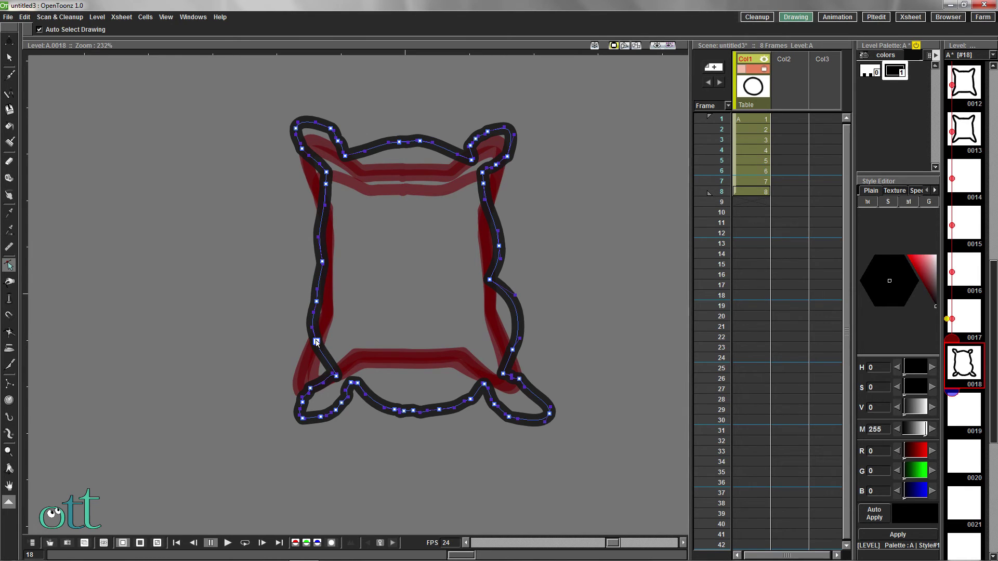
{"action": "left_click", "coordinate": [334, 376]}
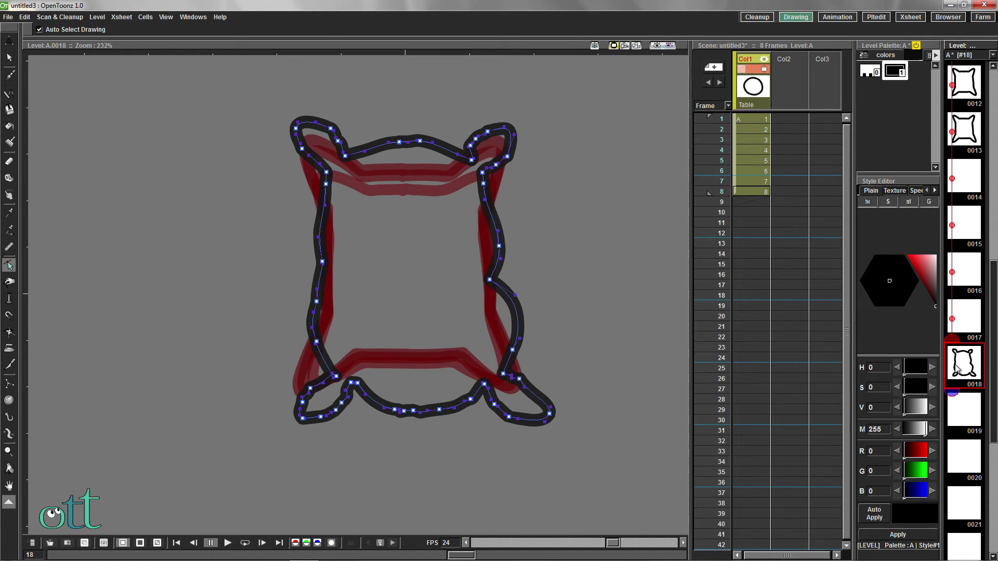
Inbetween drawings 13 to 18 with Ease In / Ease Out interpolation
{"action": "left_click", "coordinate": [966, 136]}
{"action": "left_click", "coordinate": [955, 368], "text": "shift"}
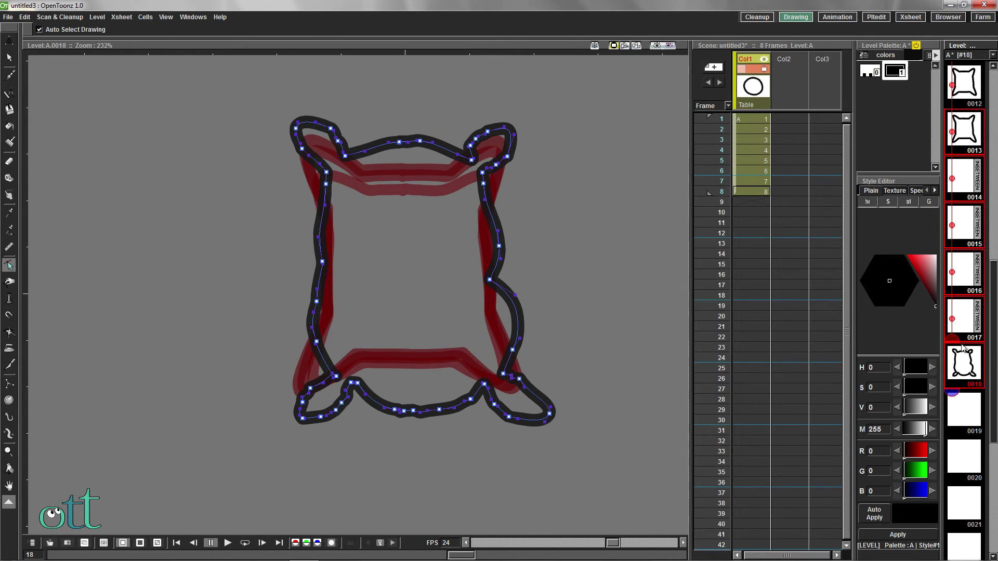
{"action": "left_click", "coordinate": [980, 228]}
{"action": "left_click", "coordinate": [970, 124]}
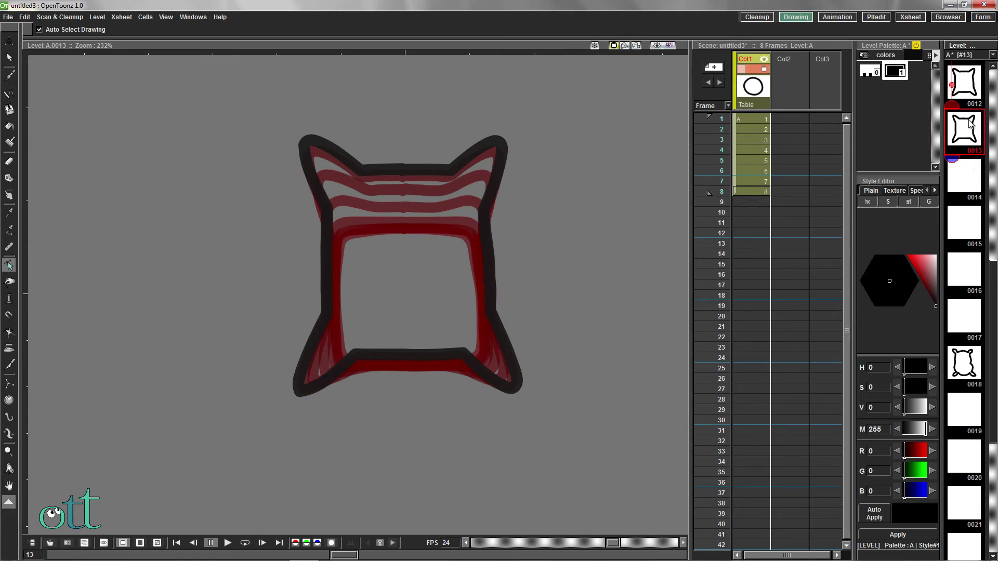
{"action": "left_click", "coordinate": [970, 371], "text": "shift"}
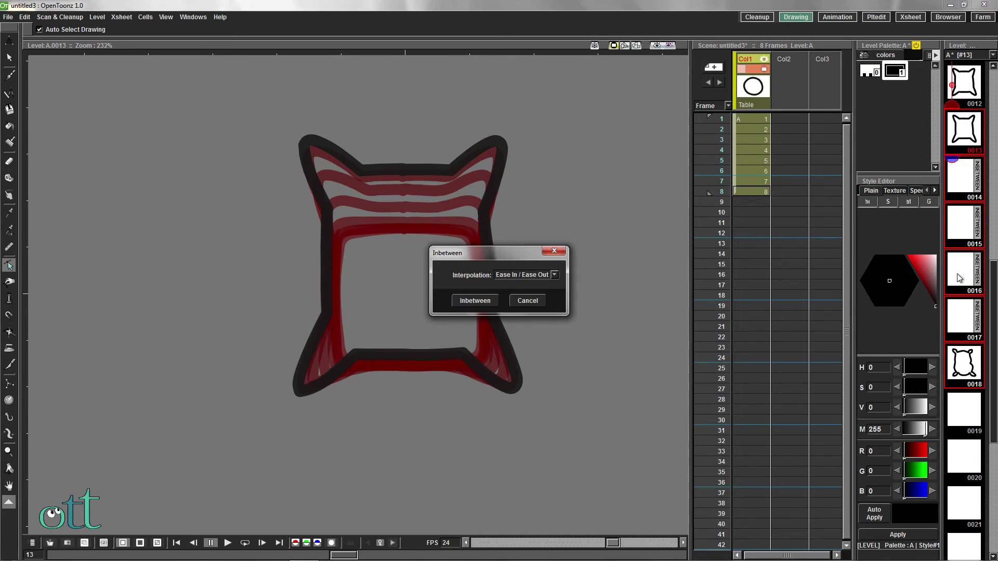
{"action": "left_click", "coordinate": [473, 300]}
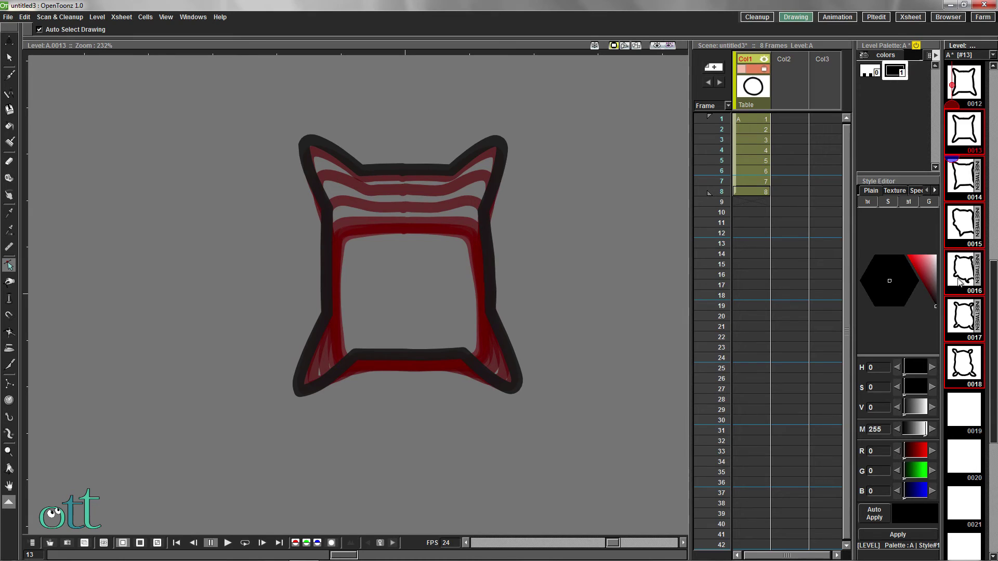
Check the distorted drawing 15 and regenerate the inbetweens between drawings 14 and 17
{"action": "left_click", "coordinate": [962, 230]}
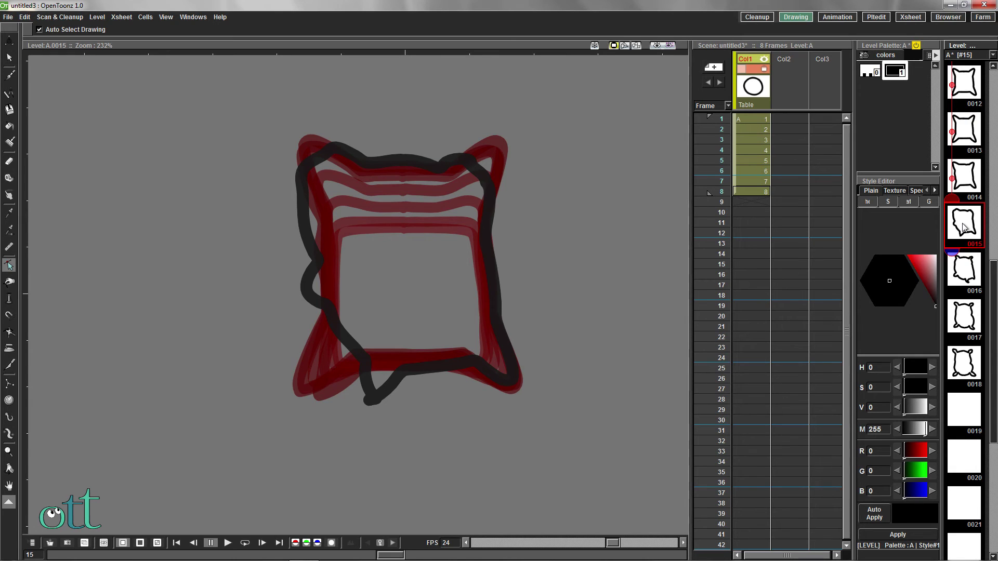
{"action": "left_click", "coordinate": [964, 182]}
{"action": "left_click", "coordinate": [962, 320], "text": "shift"}
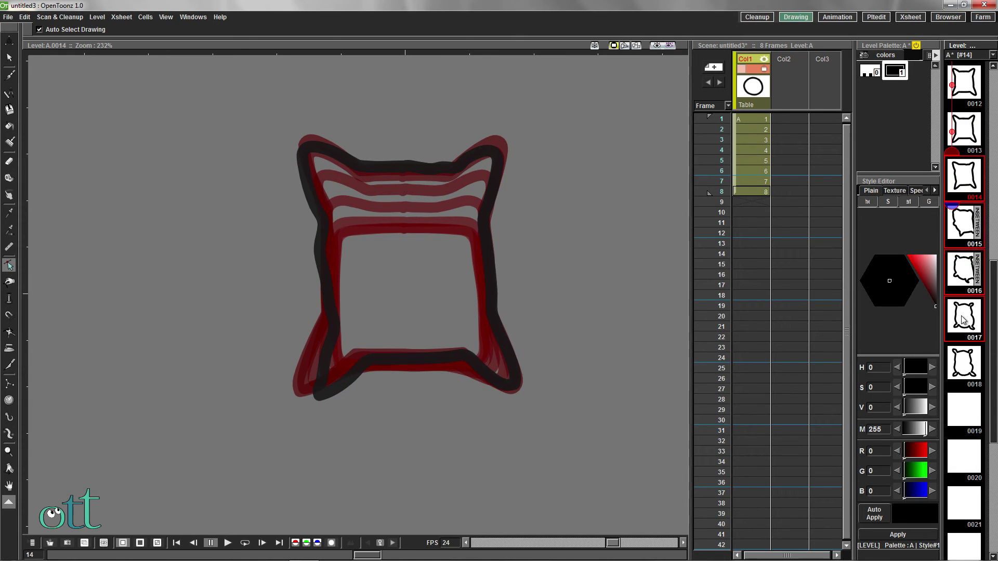
{"action": "left_click", "coordinate": [978, 270]}
{"action": "left_click", "coordinate": [475, 301]}
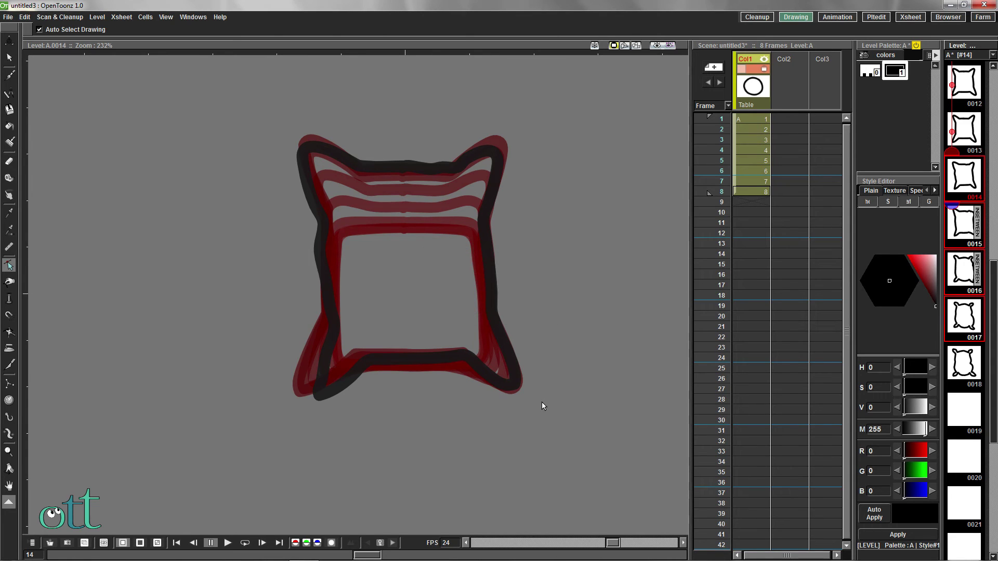
Deactivate the onion skin and return to frame 1 of the scene
{"action": "right_click", "coordinate": [548, 291]}
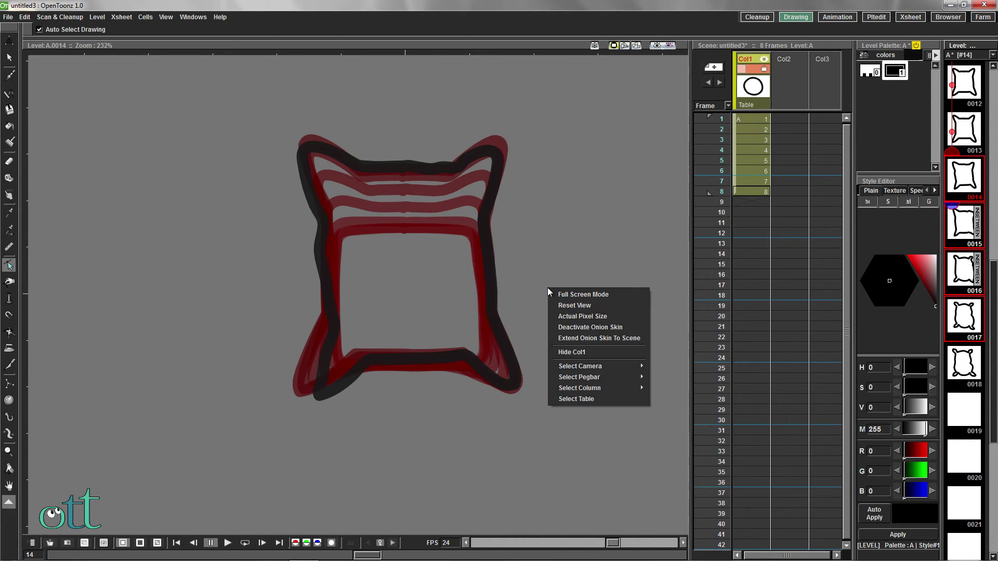
{"action": "left_click", "coordinate": [567, 328]}
{"action": "left_click", "coordinate": [697, 118]}
{"action": "key", "text": "alt+0"}
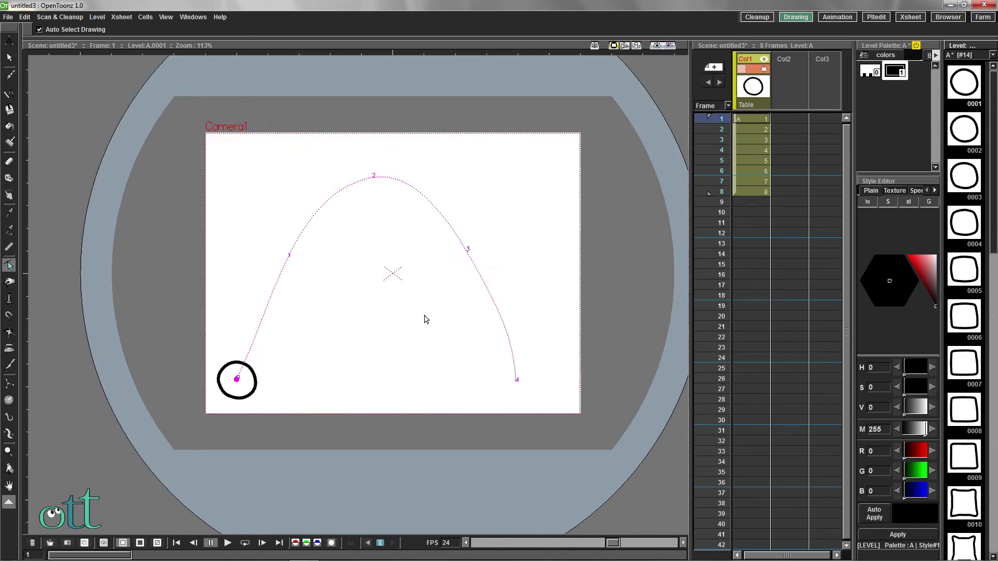
Play the scene in a loop, stop the playback and go back to the first frame
{"action": "left_click", "coordinate": [244, 543]}
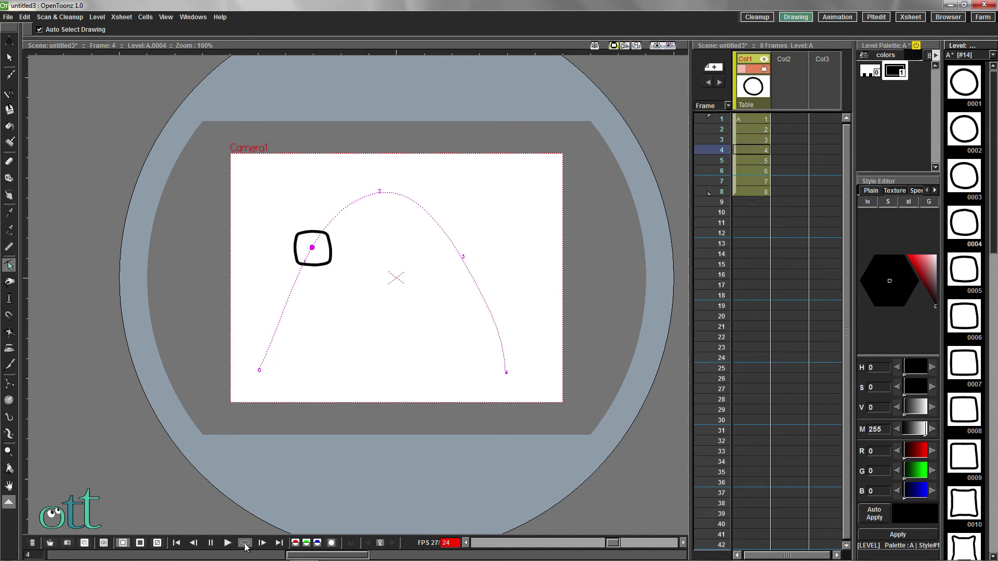
{"action": "left_click", "coordinate": [211, 543]}
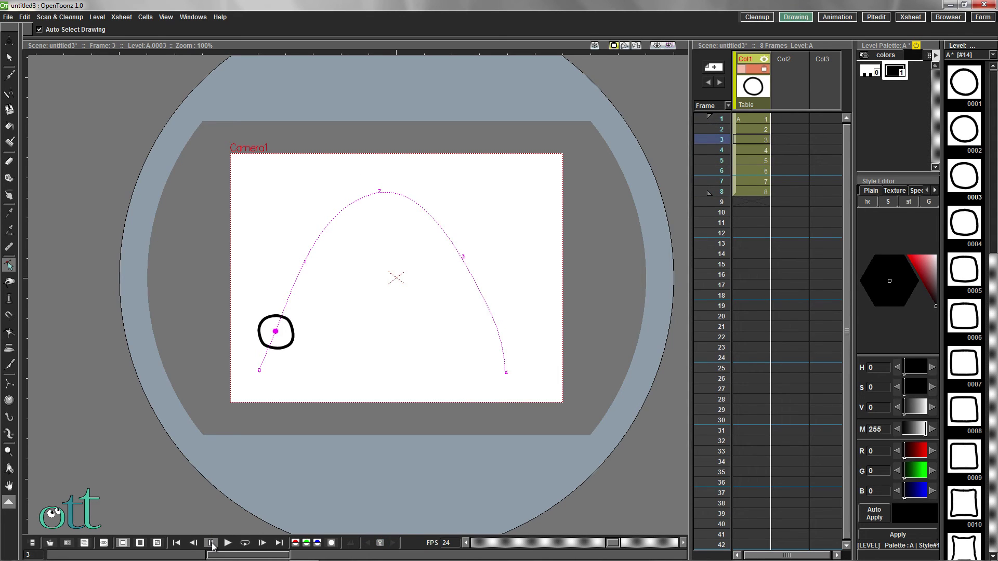
{"action": "left_click", "coordinate": [175, 544]}
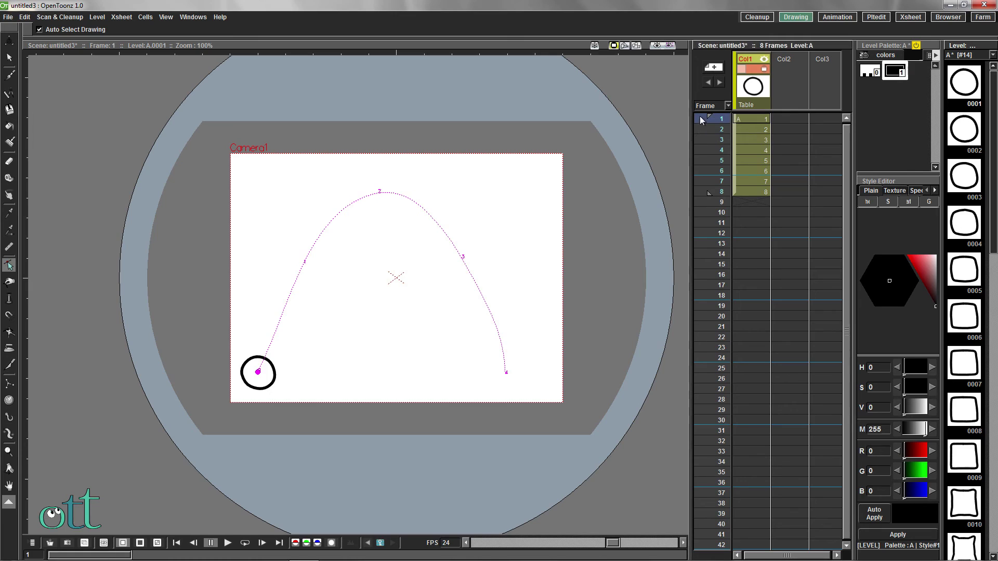
Expose drawings 9 to 18 of level A in the Xsheet and move them into the first column from frame 9
{"action": "mouse_move", "coordinate": [700, 116]}
{"action": "left_mouse_down"}
{"action": "mouse_move", "coordinate": [703, 194]}
{"action": "mouse_move", "coordinate": [699, 123]}
{"action": "mouse_move", "coordinate": [694, 188]}
{"action": "mouse_move", "coordinate": [690, 113]}
{"action": "left_mouse_up"}
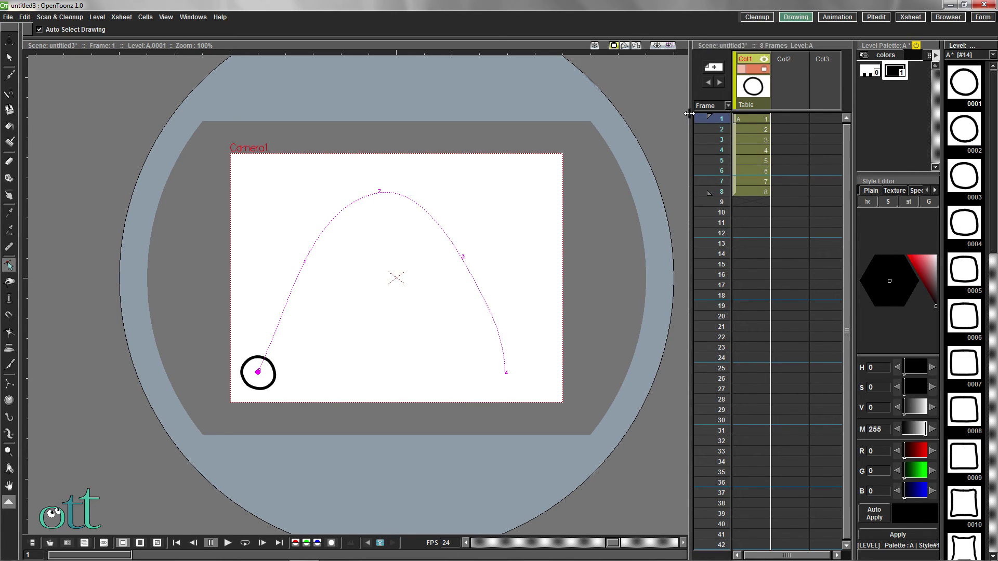
{"action": "scroll", "coordinate": [954, 308], "scroll_direction": "down", "scroll_amount": 5}
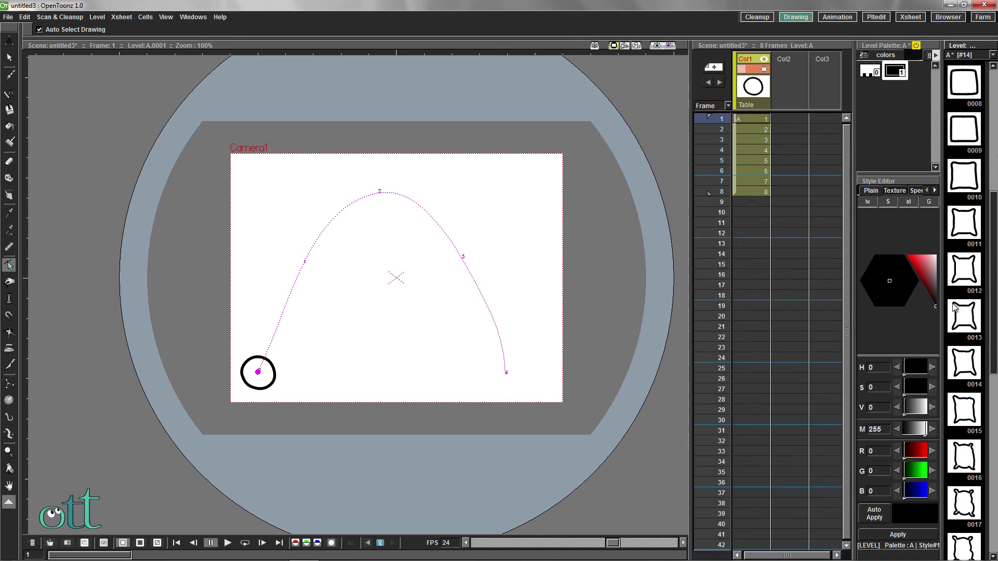
{"action": "scroll", "coordinate": [954, 308], "scroll_direction": "up", "scroll_amount": 2}
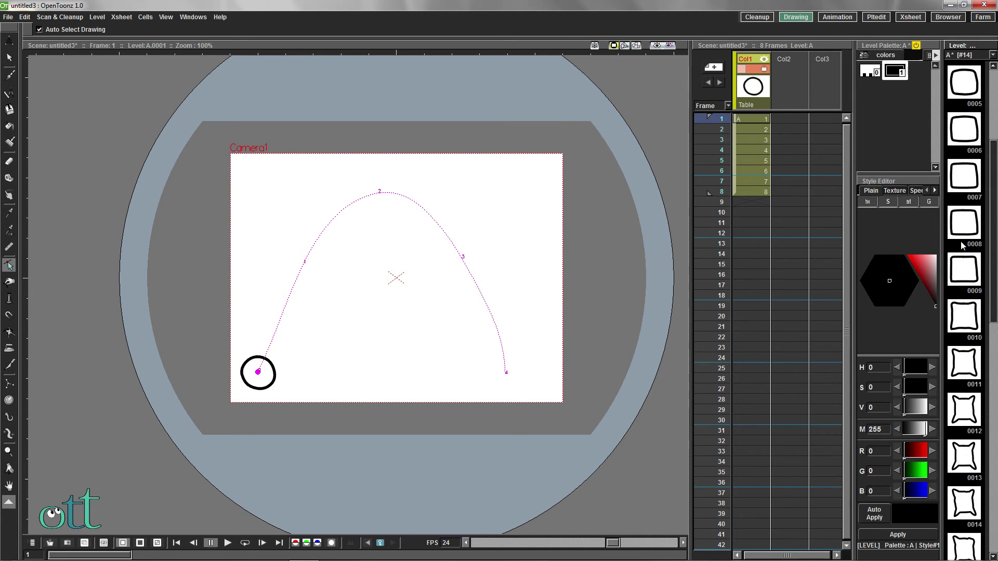
{"action": "left_click", "coordinate": [959, 274]}
{"action": "scroll", "coordinate": [956, 271], "scroll_direction": "down", "scroll_amount": 2}
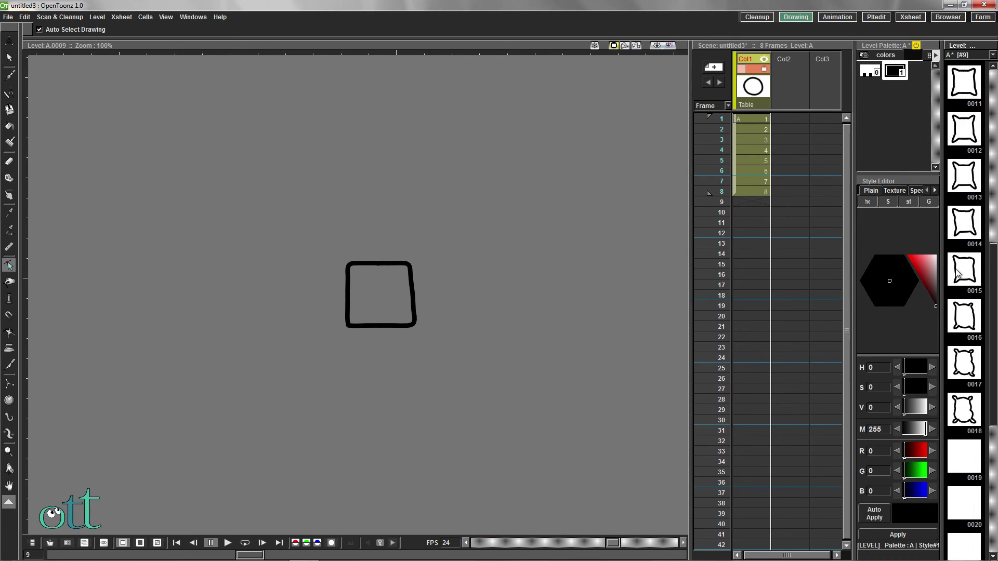
{"action": "left_click", "coordinate": [960, 410], "text": "shift"}
{"action": "right_click", "coordinate": [961, 413]}
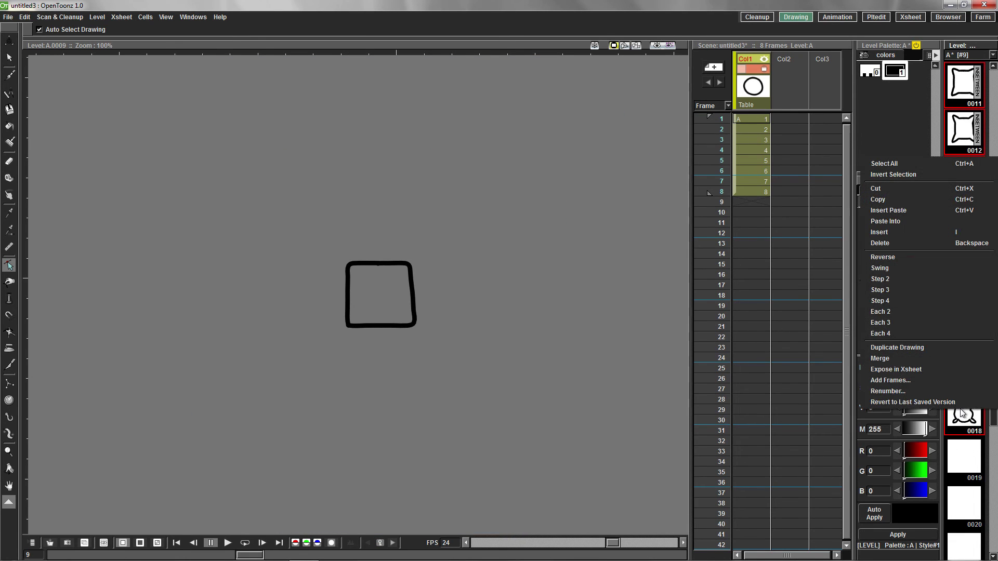
{"action": "left_click", "coordinate": [903, 370]}
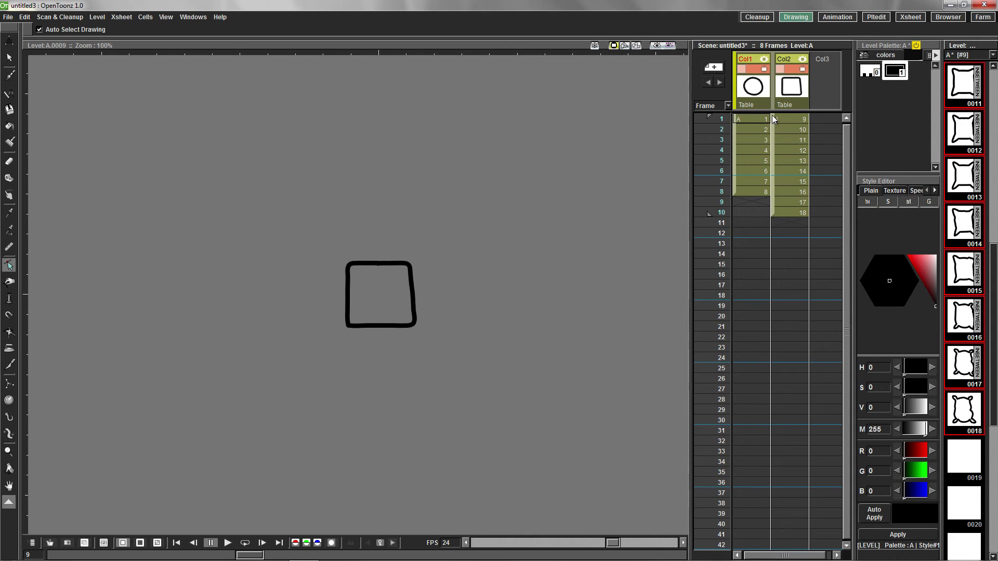
{"action": "left_click_drag", "start_coordinate": [772, 114], "coordinate": [755, 205]}
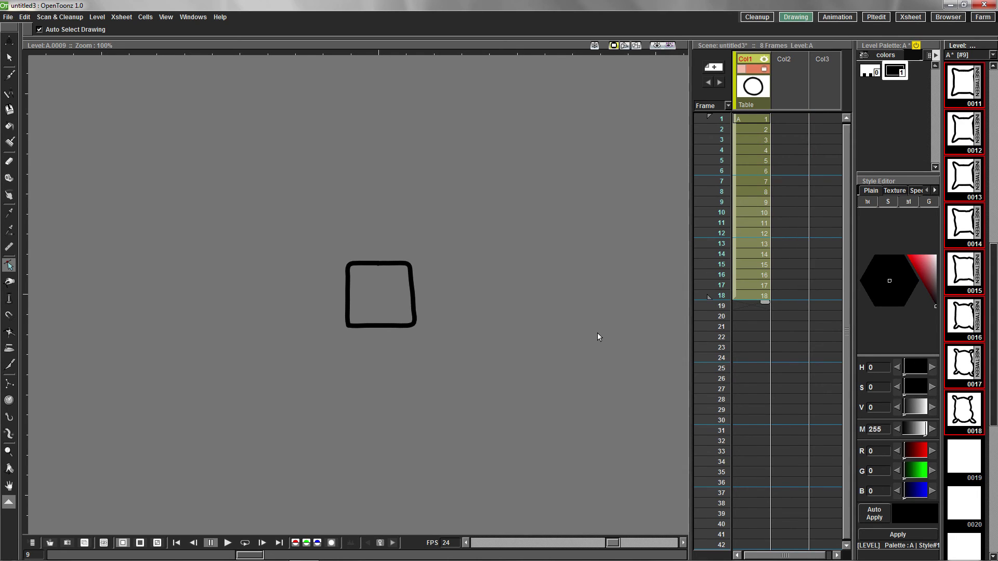
Animate the shape along the motion path, placing it at 71.69 % on frame 14 and 93.96 % on frame 18
{"action": "left_click", "coordinate": [699, 118]}
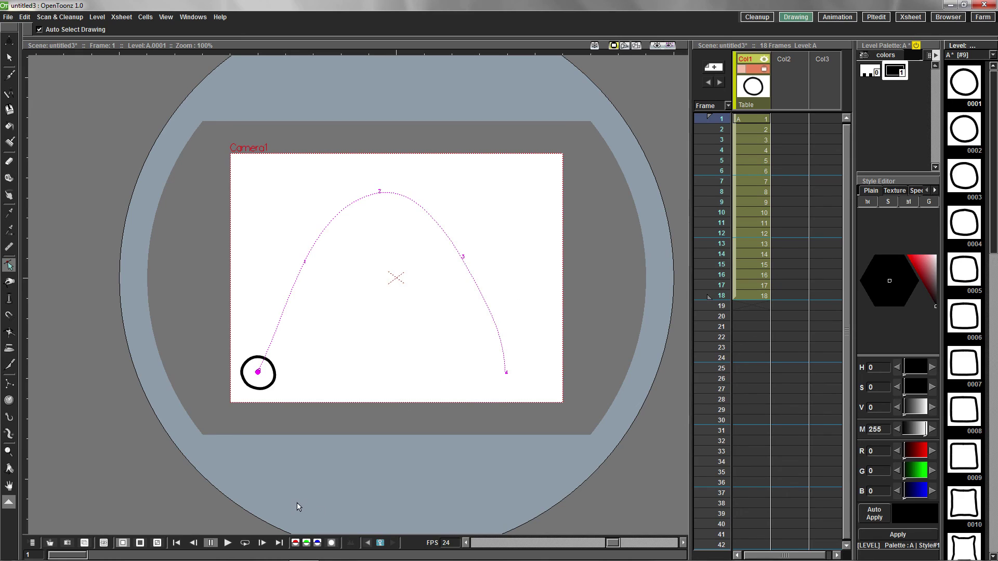
{"action": "mouse_move", "coordinate": [697, 113]}
{"action": "left_mouse_down"}
{"action": "mouse_move", "coordinate": [706, 304]}
{"action": "mouse_move", "coordinate": [704, 191]}
{"action": "mouse_move", "coordinate": [706, 248]}
{"action": "left_mouse_up"}
{"action": "key", "text": "a"}
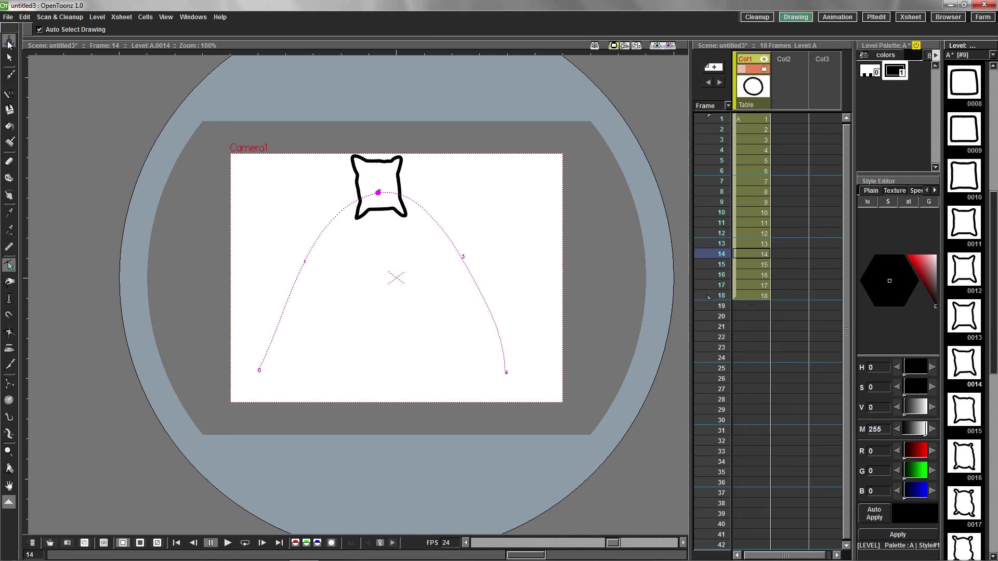
{"action": "mouse_move", "coordinate": [379, 193]}
{"action": "left_mouse_down"}
{"action": "mouse_move", "coordinate": [441, 225]}
{"action": "mouse_move", "coordinate": [452, 258]}
{"action": "left_mouse_up"}
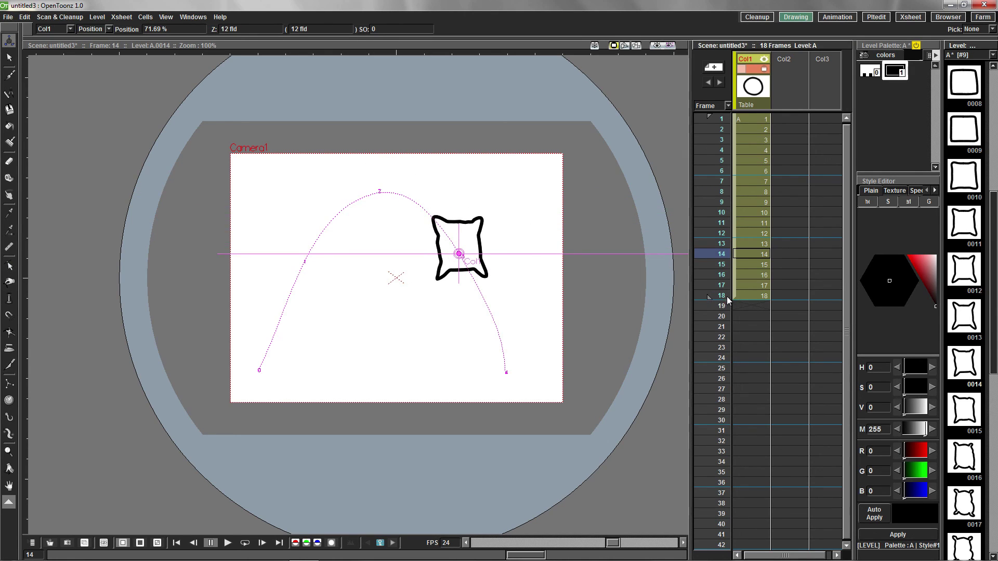
{"action": "left_click", "coordinate": [745, 297]}
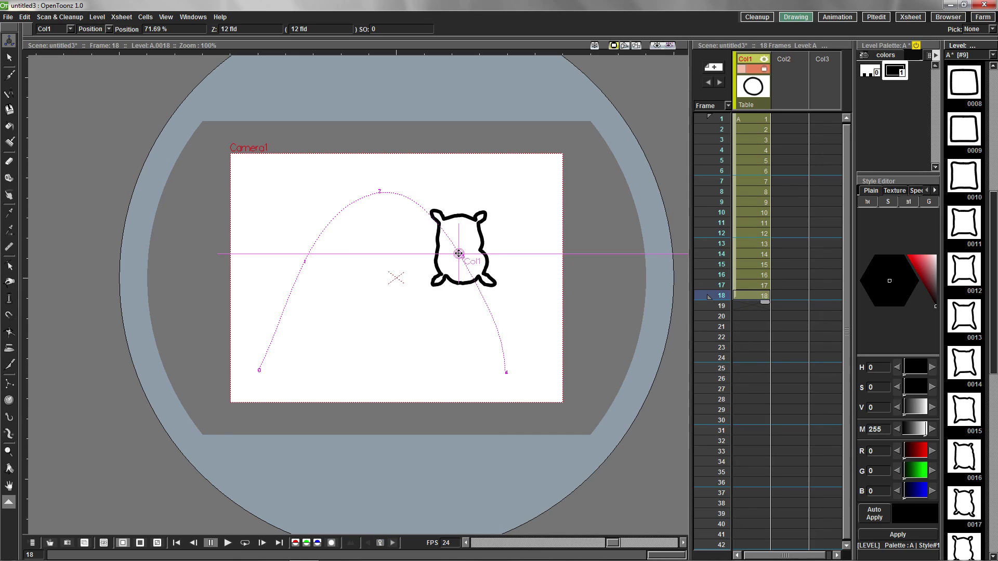
{"action": "mouse_move", "coordinate": [458, 254]}
{"action": "left_mouse_down"}
{"action": "mouse_move", "coordinate": [496, 345]}
{"action": "mouse_move", "coordinate": [480, 352]}
{"action": "left_mouse_up"}
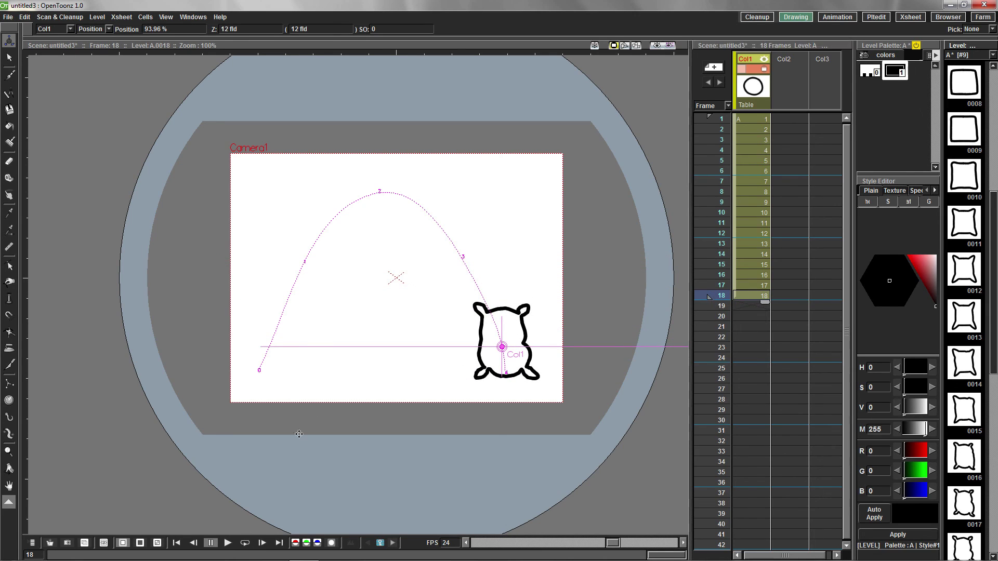
Play the 18-frame scene in a loop from the first frame and stop the playback
{"action": "left_click", "coordinate": [176, 543]}
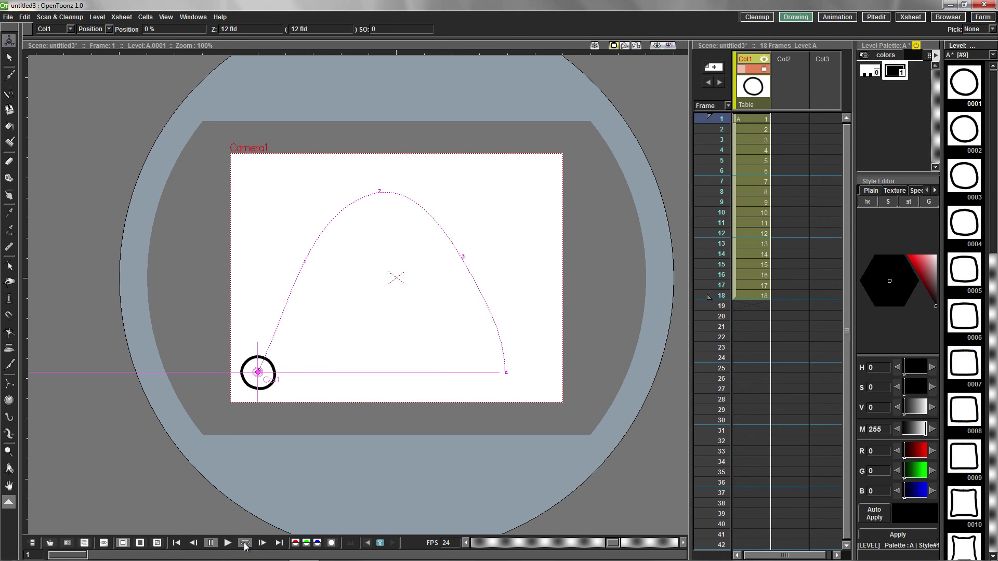
{"action": "left_click", "coordinate": [245, 543]}
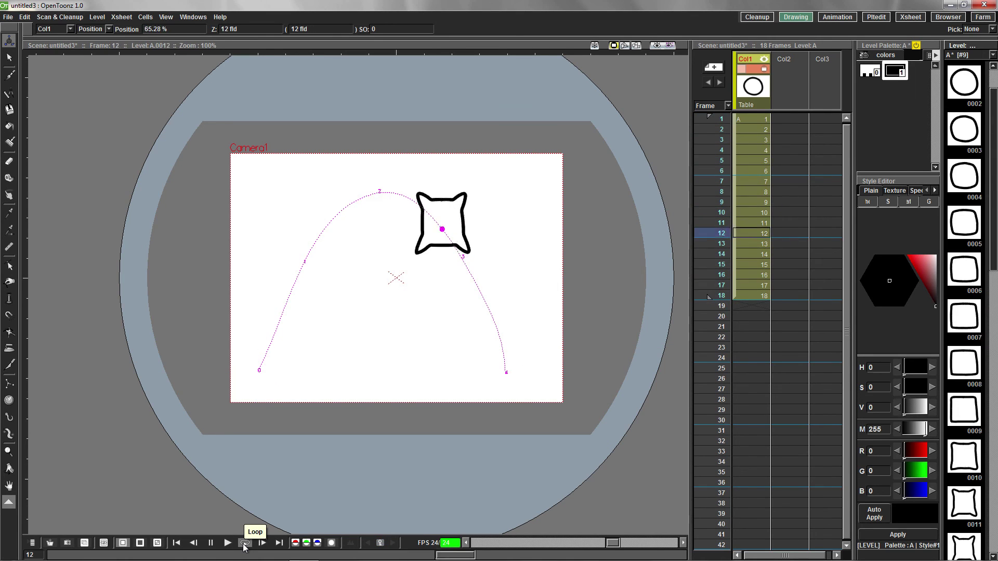
{"action": "left_click", "coordinate": [211, 544]}
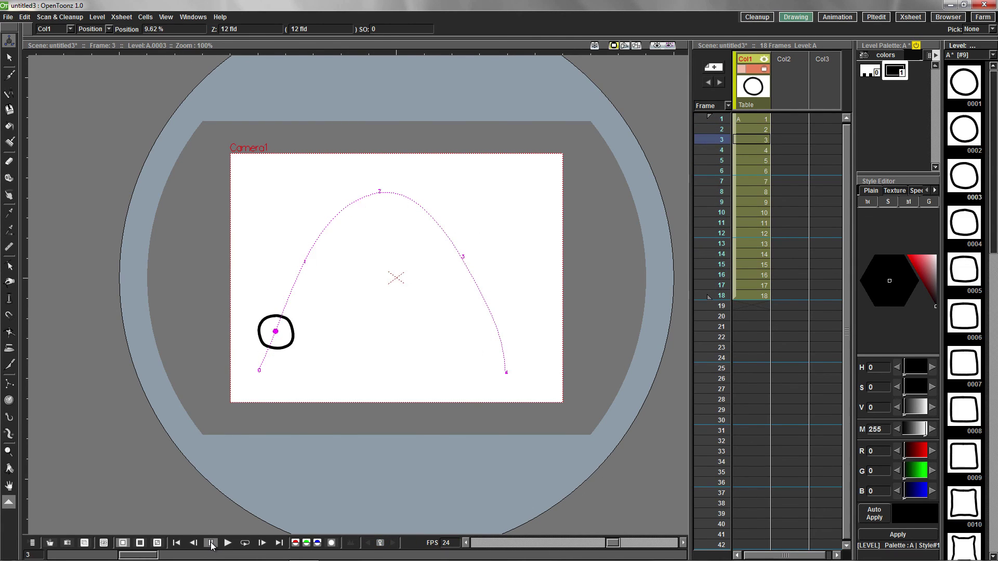
Extend the exposure of drawing 18 to frame 24 and play the scene in a loop from the first frame
{"action": "left_click", "coordinate": [753, 295]}
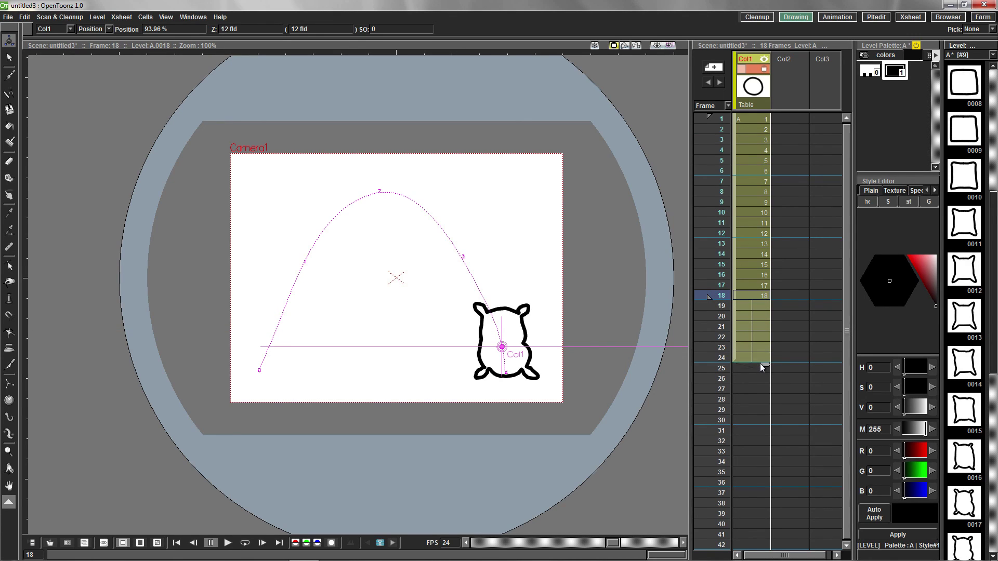
{"action": "left_click_drag", "start_coordinate": [760, 363], "coordinate": [759, 364]}
{"action": "left_click", "coordinate": [176, 543]}
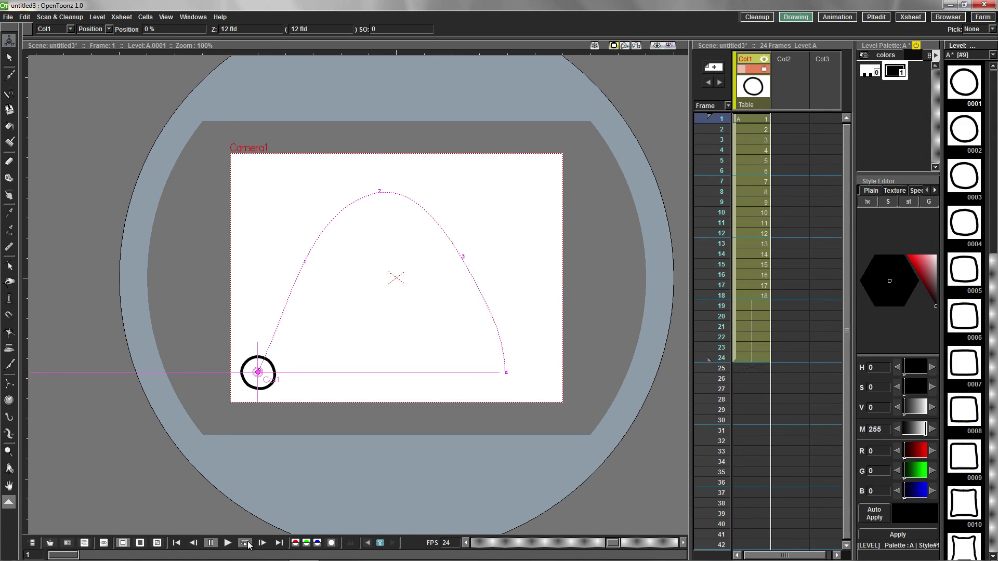
{"action": "left_click", "coordinate": [244, 544]}
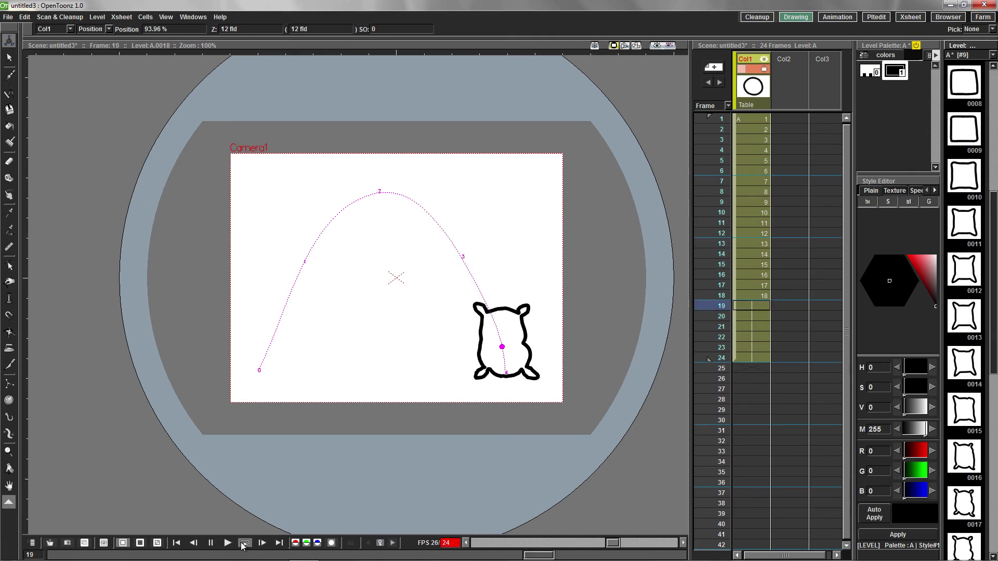